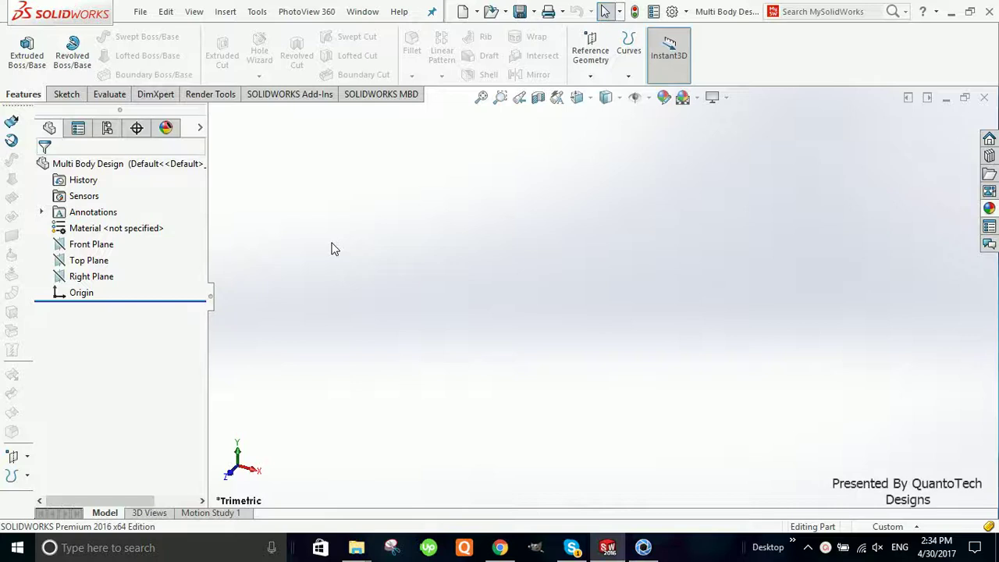
Start an Extruded Boss sketch on the Top Plane, viewed from the Bottom.
{"action": "left_click", "coordinate": [26, 51]}
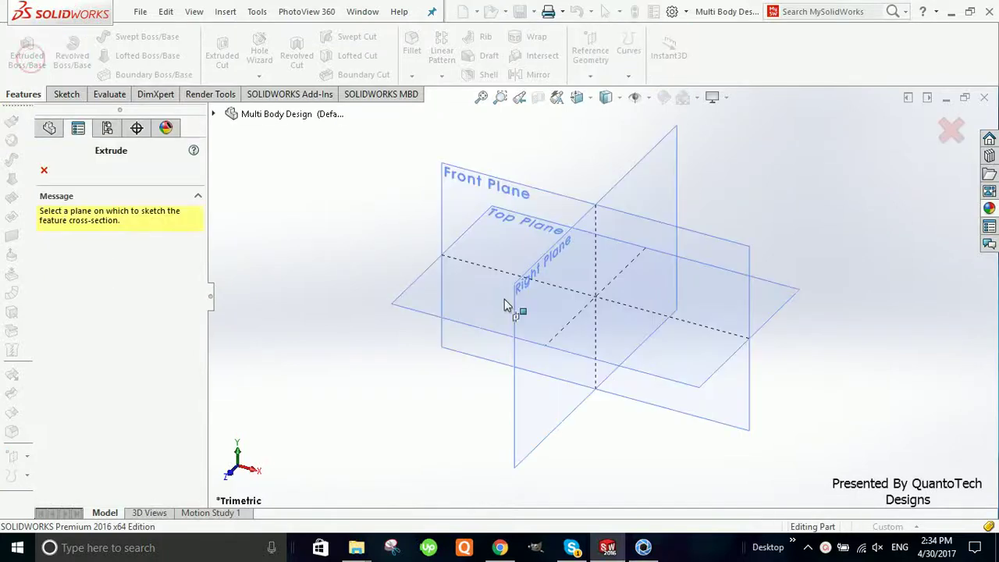
{"action": "left_click", "coordinate": [459, 305]}
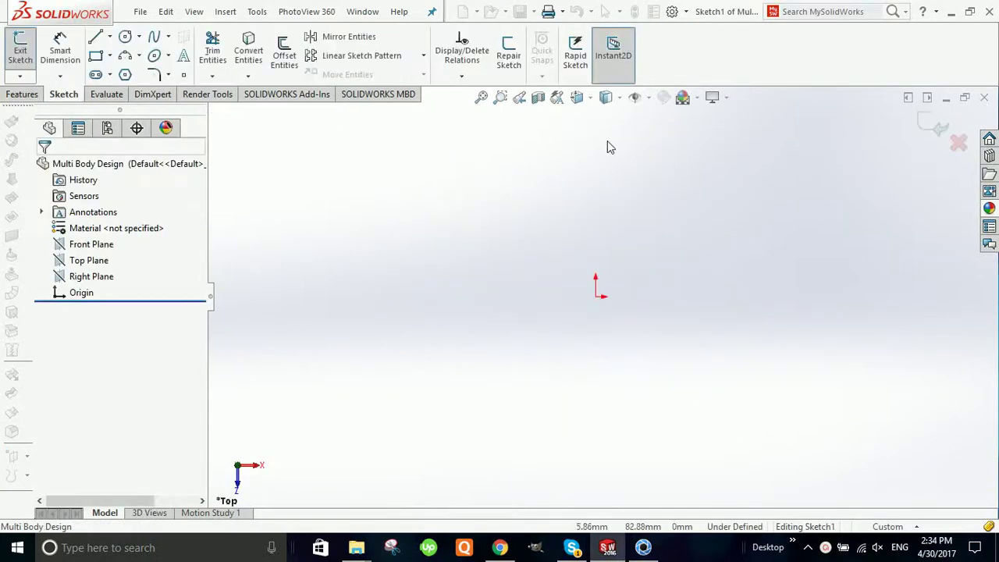
{"action": "left_click", "coordinate": [607, 97]}
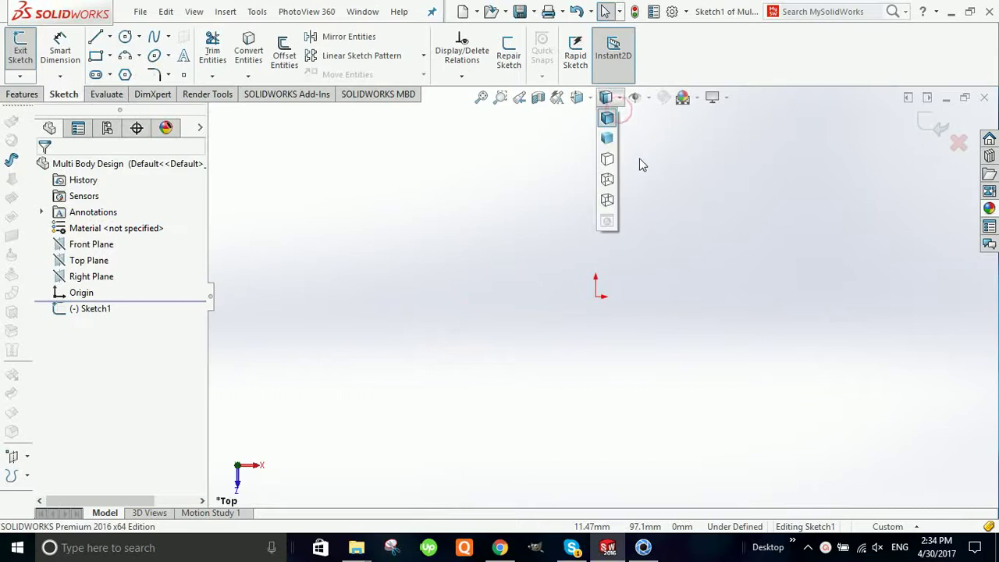
{"action": "left_click", "coordinate": [641, 164]}
{"action": "left_click", "coordinate": [577, 97]}
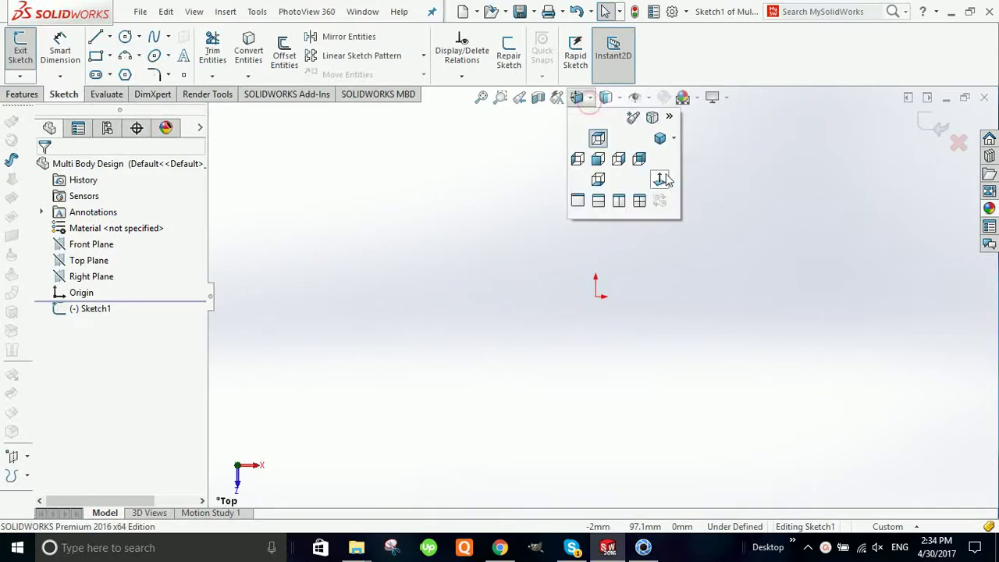
{"action": "left_click", "coordinate": [662, 180]}
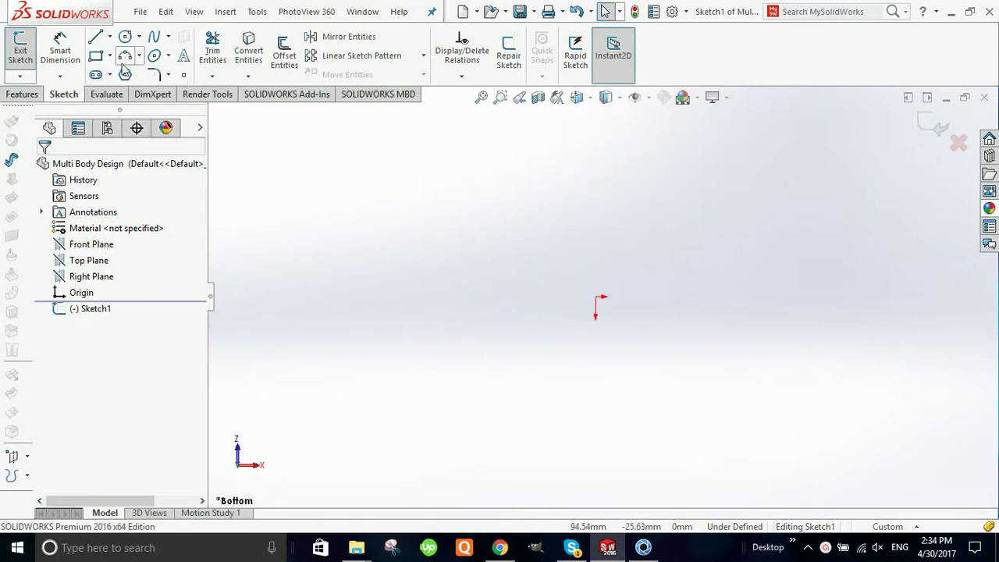
Draw a circle centred on the origin, then exit the Circle tool.
{"action": "left_click", "coordinate": [129, 38]}
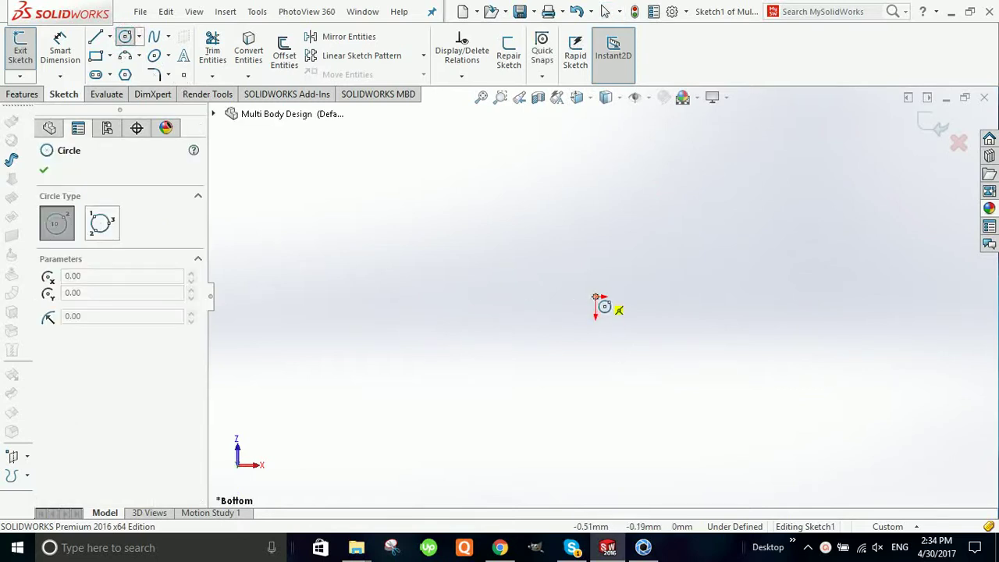
{"action": "left_click", "coordinate": [596, 298]}
{"action": "left_click", "coordinate": [654, 358]}
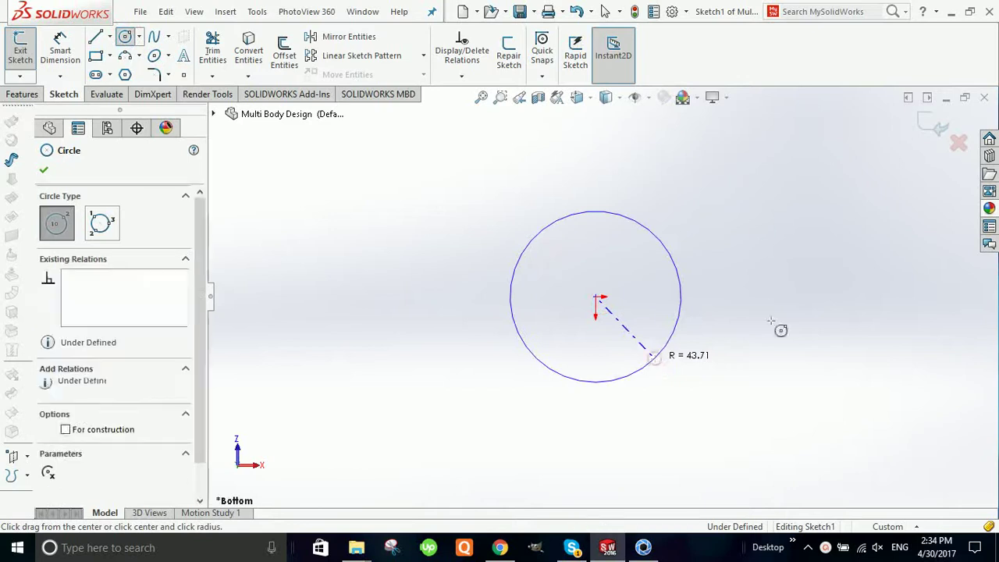
{"action": "right_click", "coordinate": [752, 196]}
{"action": "left_click", "coordinate": [781, 208]}
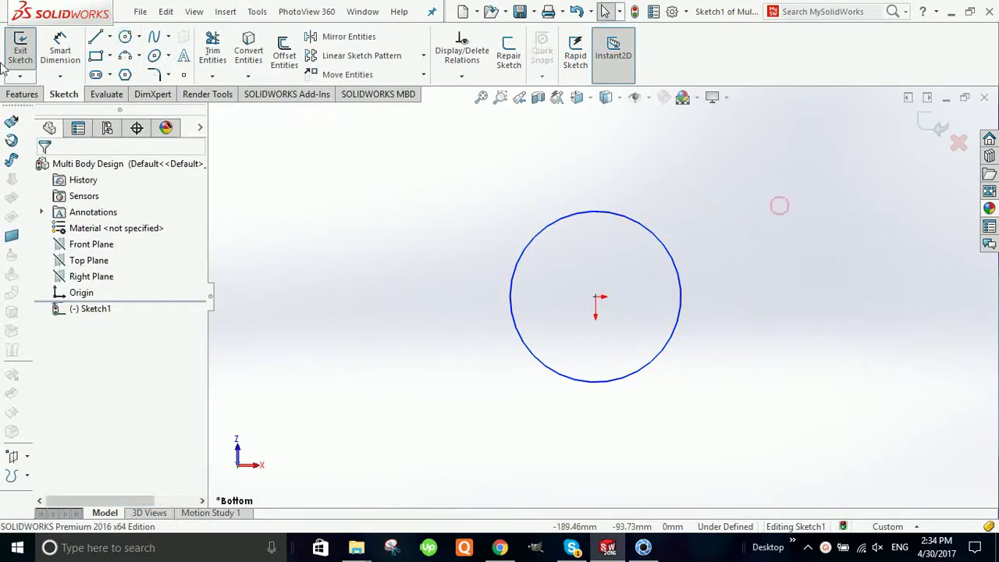
Dimension the circle's diameter as 100 mm, fully defining Sketch1.
{"action": "left_click", "coordinate": [530, 248]}
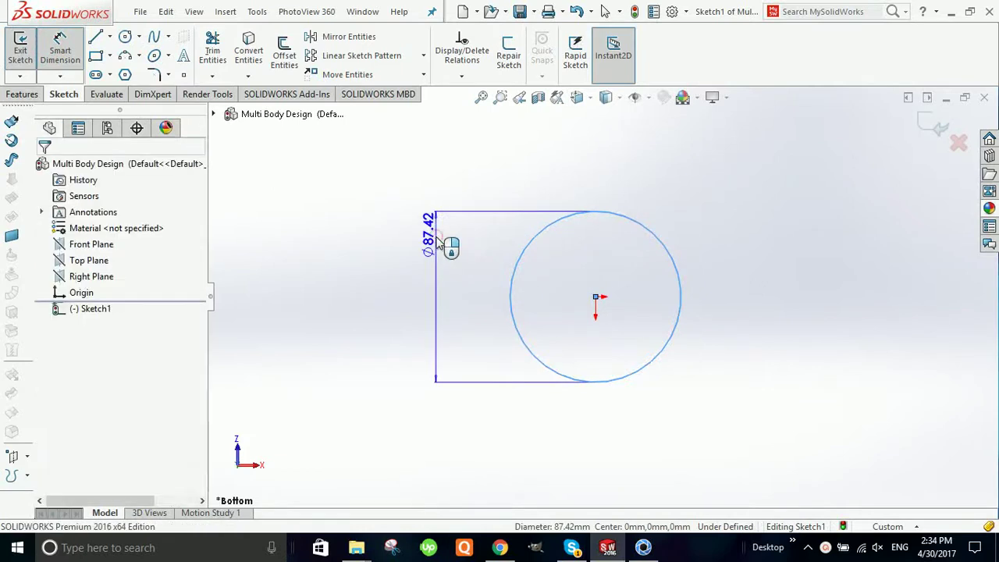
{"action": "left_click", "coordinate": [437, 239]}
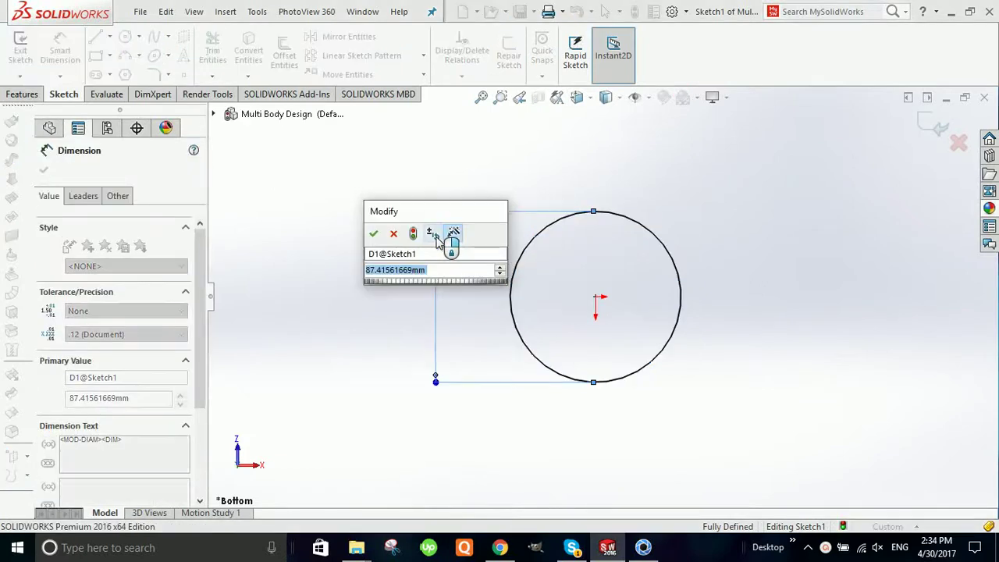
{"action": "type", "text": "100"}
{"action": "key", "text": "Return"}
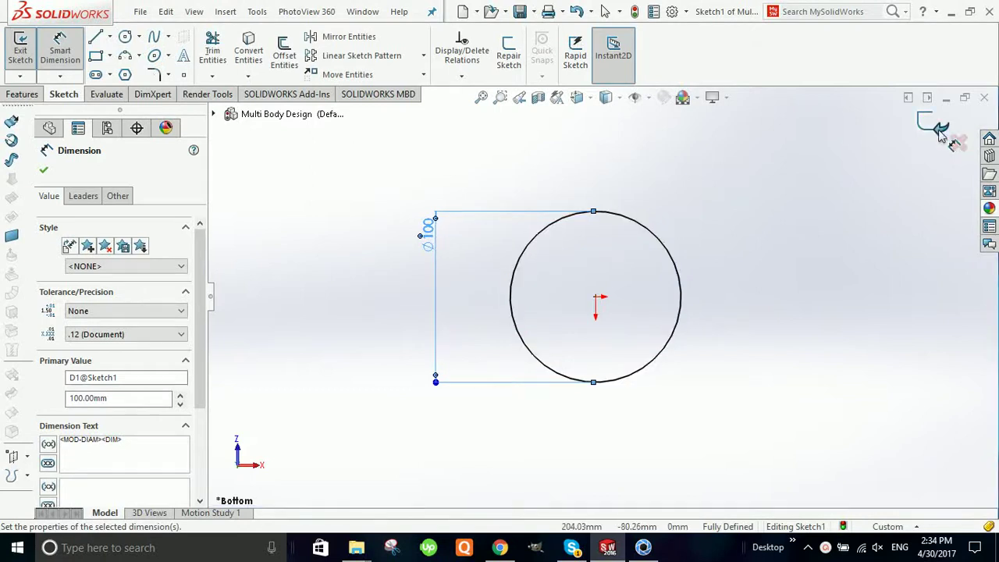
{"action": "key", "text": "Escape"}
{"action": "key", "text": "e"}
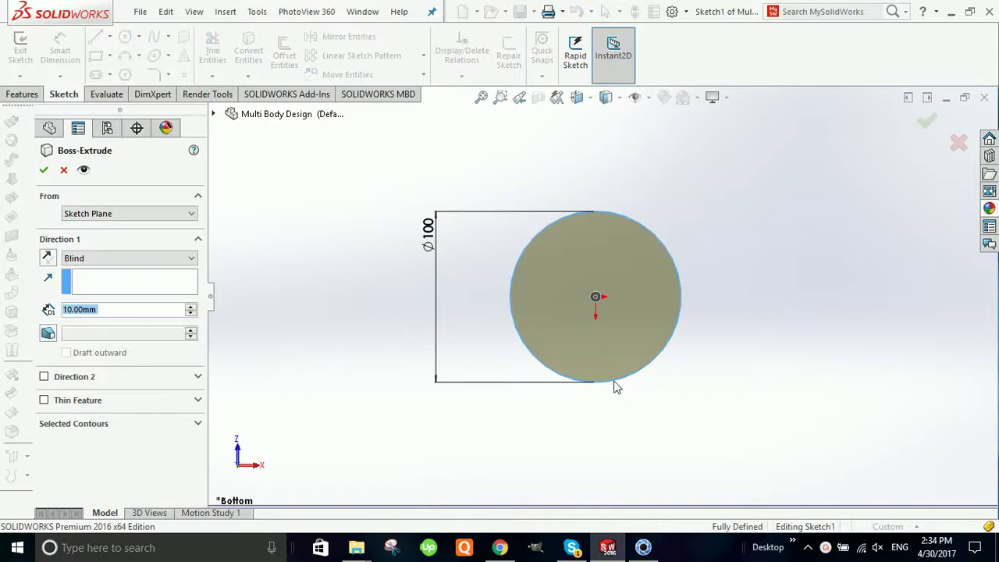
Set the Boss-Extrude Blind depth to 60 mm and accept the cylinder.
{"action": "left_click", "coordinate": [111, 308]}
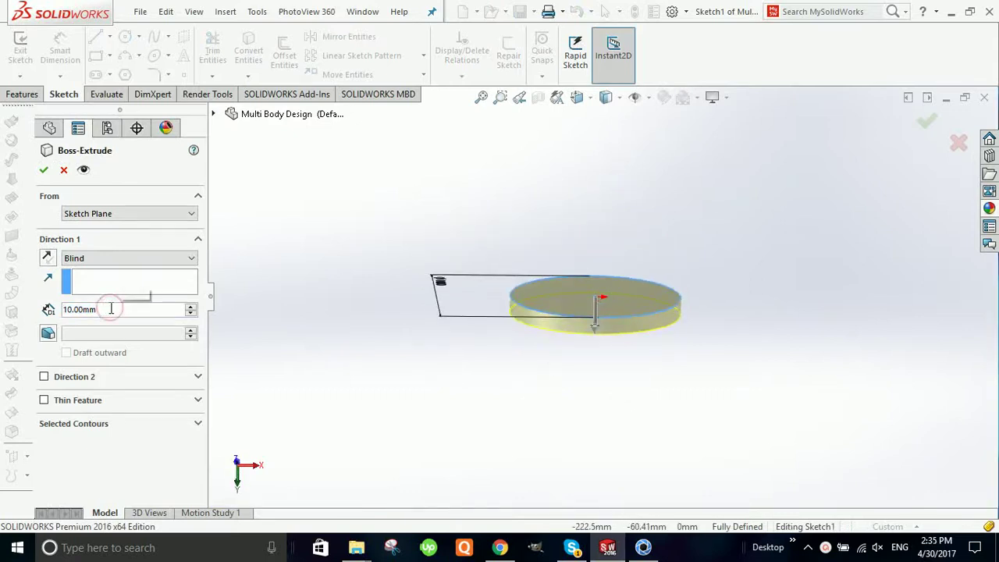
{"action": "key", "text": "BackSpace"}
{"action": "key", "text": "BackSpace"}
{"action": "key", "text": "BackSpace"}
{"action": "type", "text": "60"}
{"action": "key", "text": "Return"}
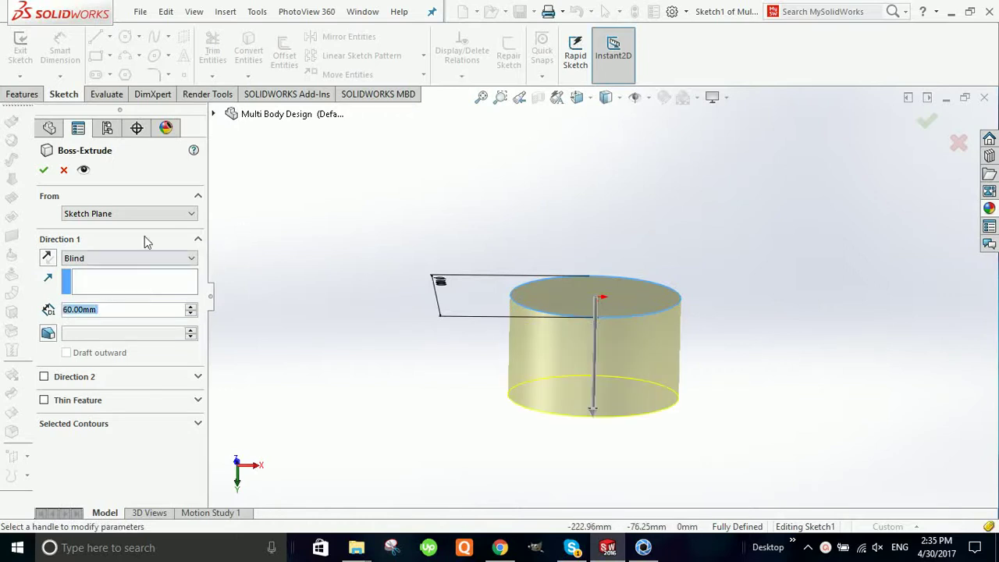
{"action": "left_click", "coordinate": [43, 170]}
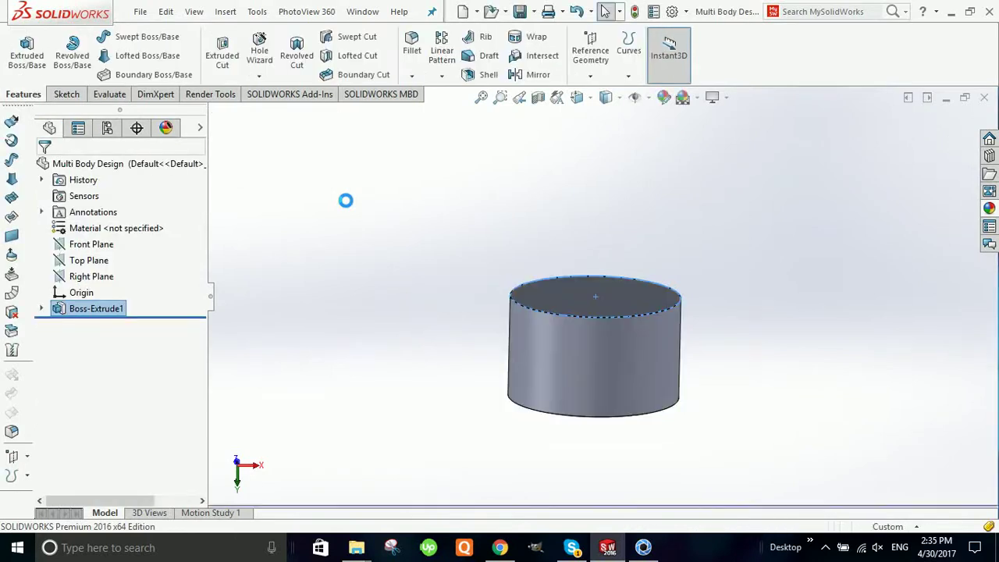
Change the cylinder's Ø100 diameter dimension to 150 mm.
{"action": "middle_click_drag", "start_coordinate": [508, 307], "coordinate": [579, 428]}
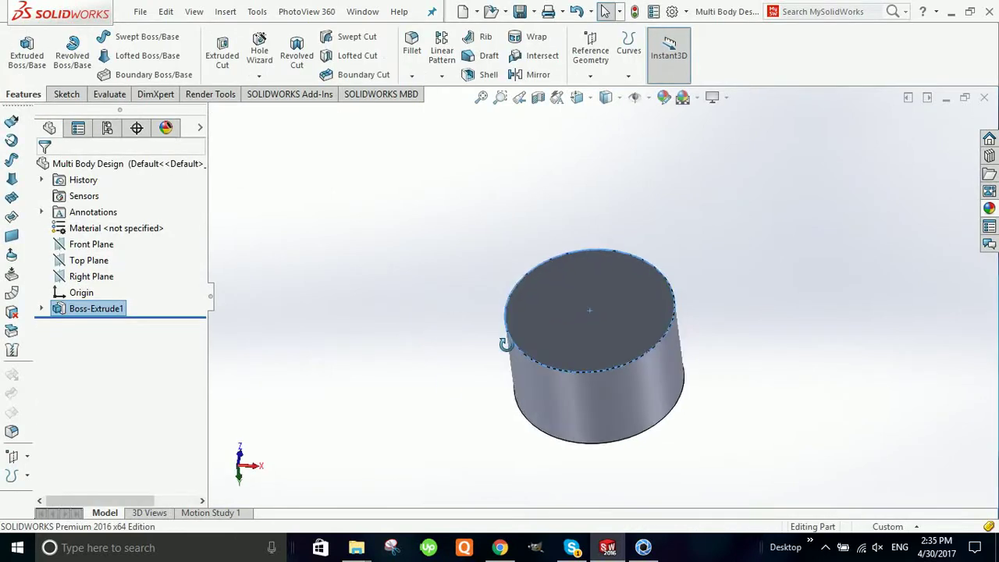
{"action": "left_click", "coordinate": [586, 421]}
{"action": "double_click", "coordinate": [434, 252]}
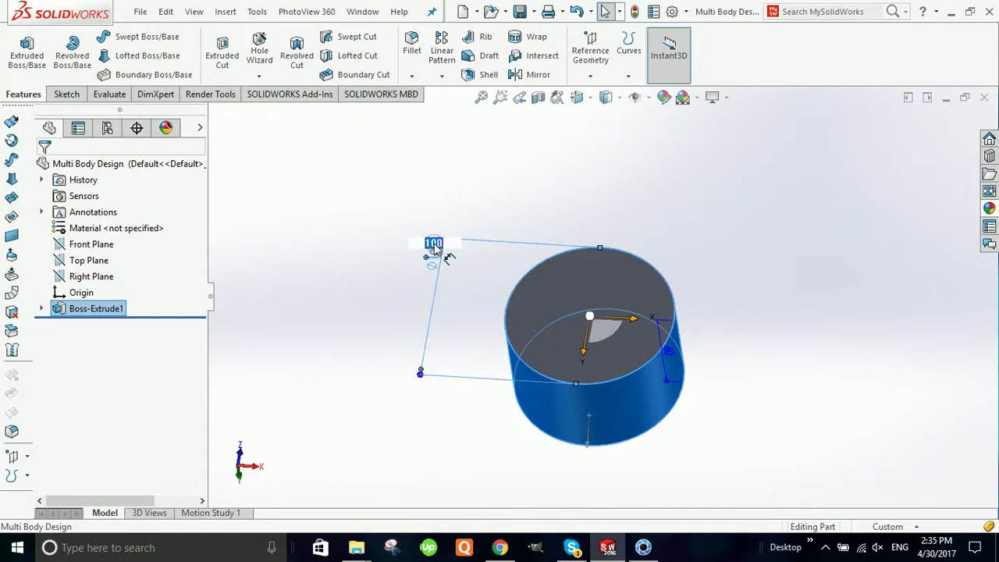
{"action": "key", "text": "Return"}
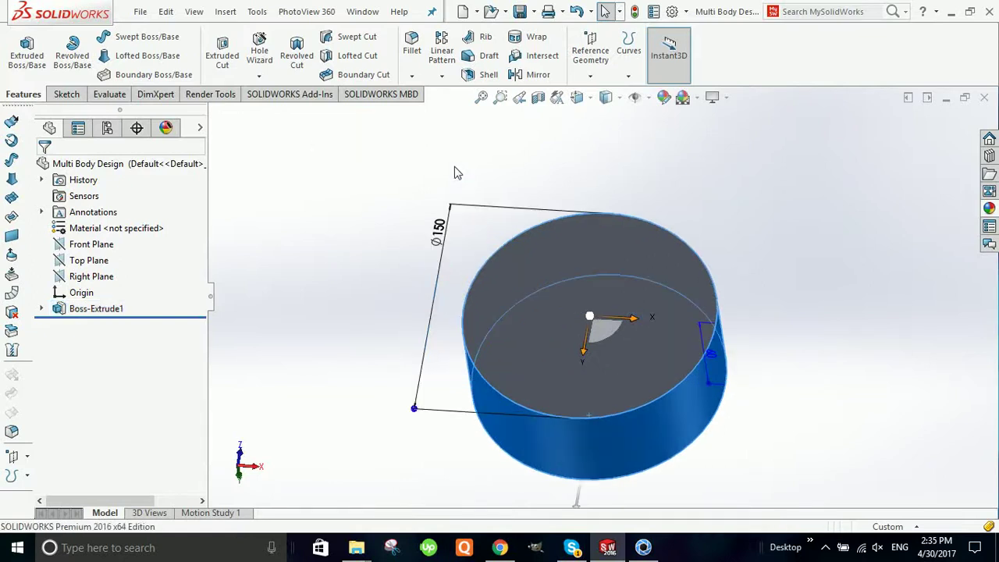
Orbit to show the cylinder's top face and start a Fillet.
{"action": "left_click", "coordinate": [777, 191]}
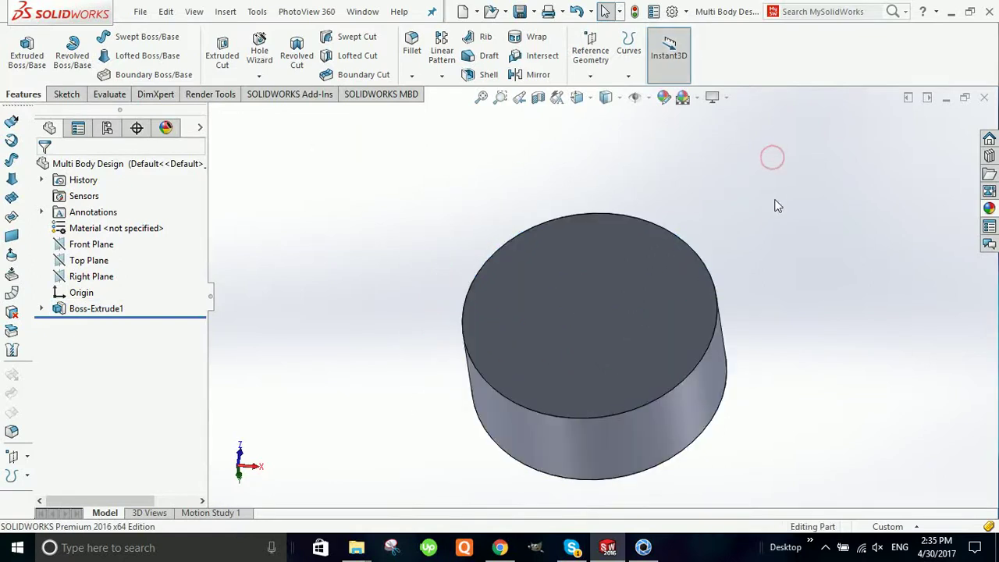
{"action": "middle_click_drag", "start_coordinate": [609, 302], "coordinate": [598, 148]}
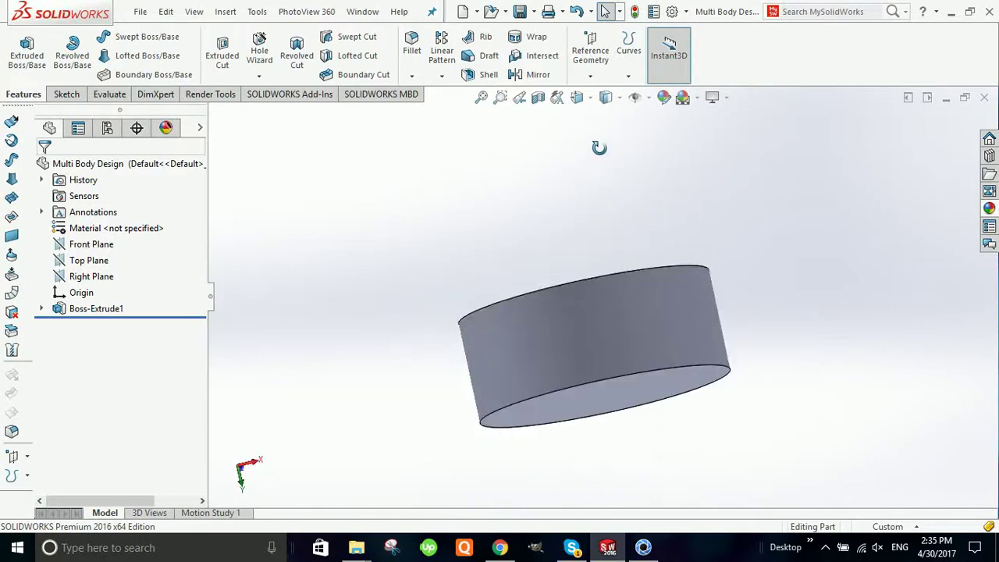
{"action": "mouse_move", "coordinate": [612, 286]}
{"action": "middle_mouse_down"}
{"action": "mouse_move", "coordinate": [598, 334]}
{"action": "mouse_move", "coordinate": [612, 385]}
{"action": "mouse_move", "coordinate": [737, 238]}
{"action": "middle_mouse_up"}
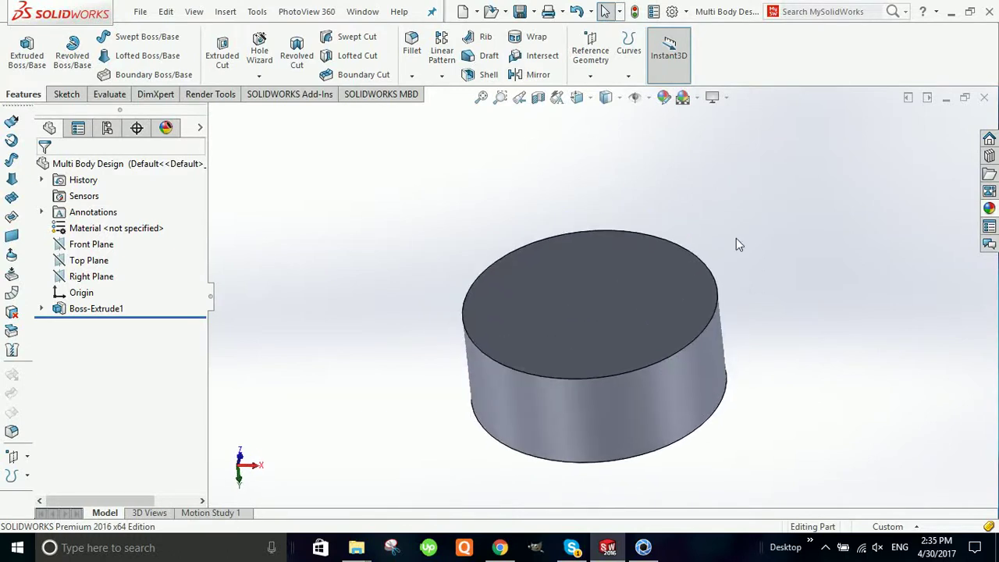
{"action": "key", "text": "f"}
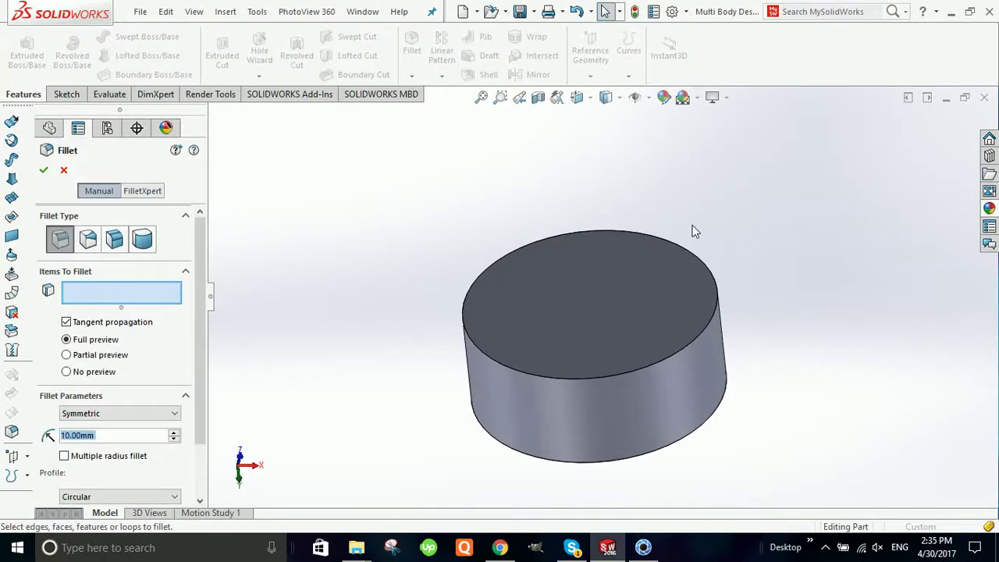
Fillet the cylinder's top circular edge with a 25 mm radius.
{"action": "left_click", "coordinate": [692, 258]}
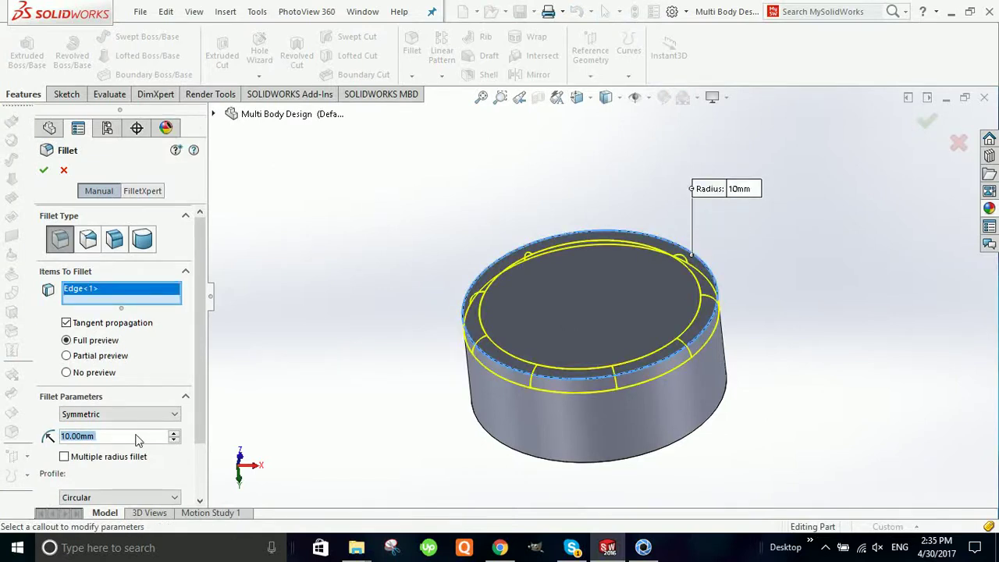
{"action": "type", "text": "25"}
{"action": "key", "text": "Return"}
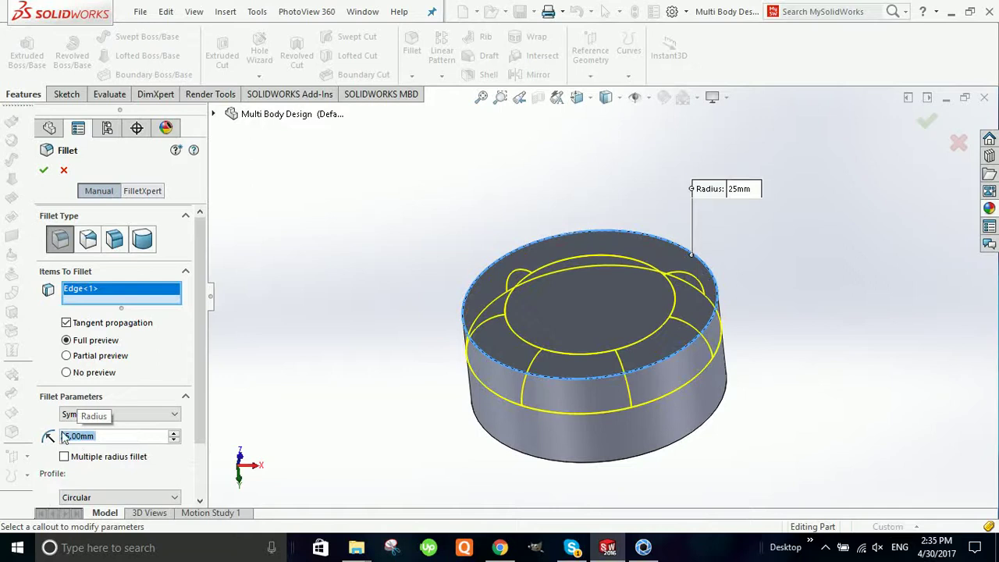
{"action": "left_click", "coordinate": [42, 171]}
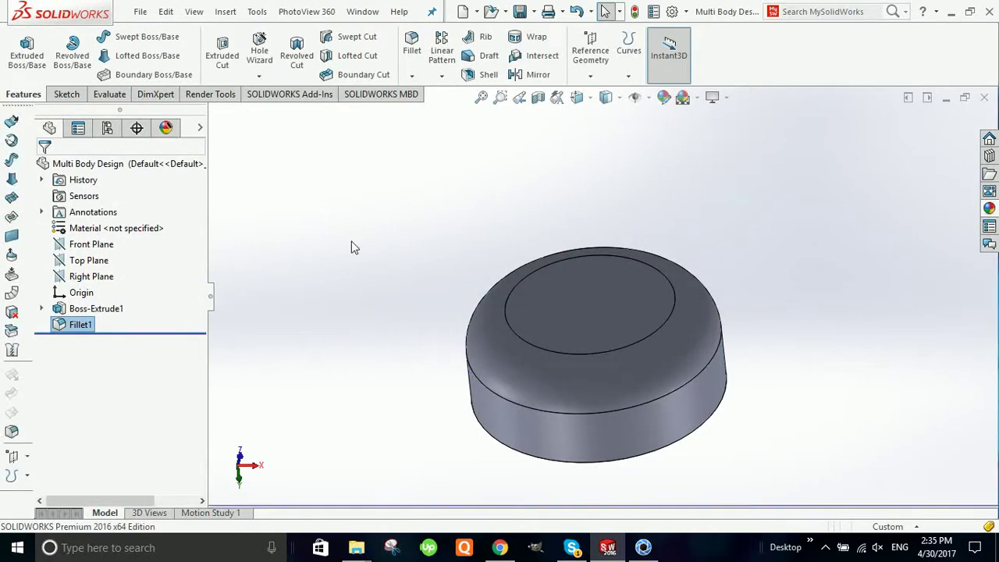
Shell the part 10 mm thick with the top face removed, then inspect the cavity.
{"action": "middle_click_drag", "start_coordinate": [443, 397], "coordinate": [490, 140]}
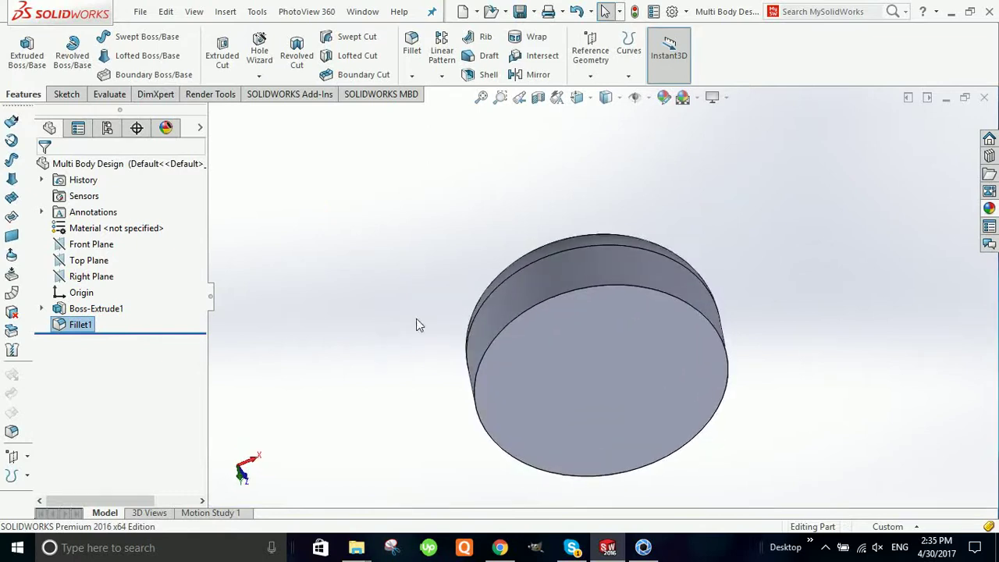
{"action": "left_click", "coordinate": [488, 74]}
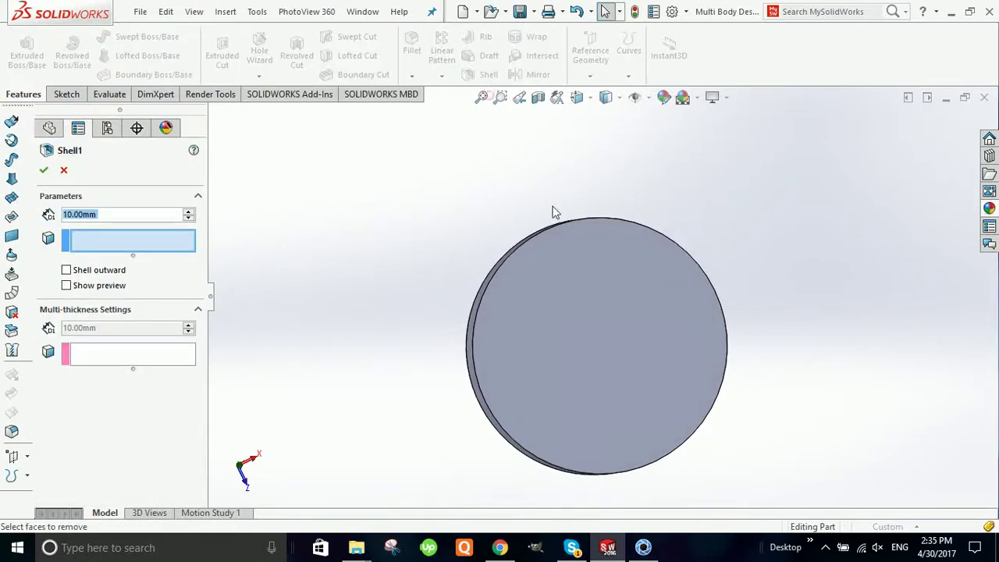
{"action": "left_click", "coordinate": [589, 270]}
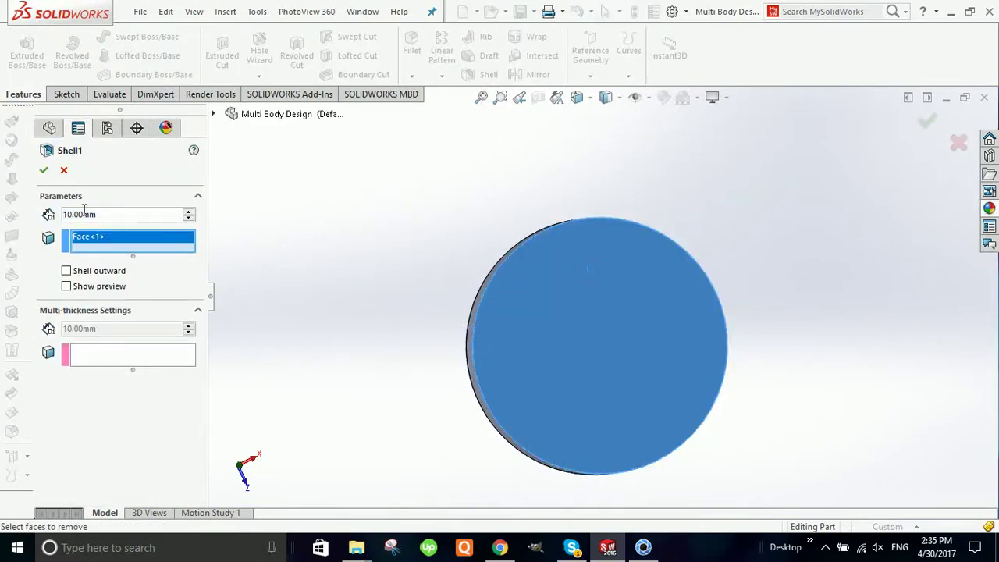
{"action": "left_click", "coordinate": [44, 171]}
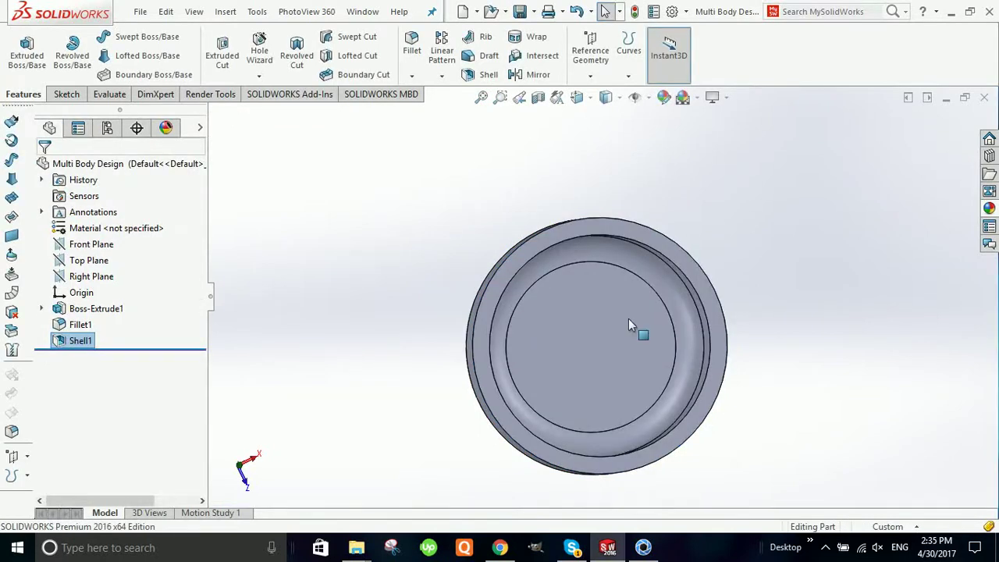
{"action": "mouse_move", "coordinate": [635, 330]}
{"action": "middle_mouse_down"}
{"action": "mouse_move", "coordinate": [726, 320]}
{"action": "mouse_move", "coordinate": [692, 228]}
{"action": "middle_mouse_up"}
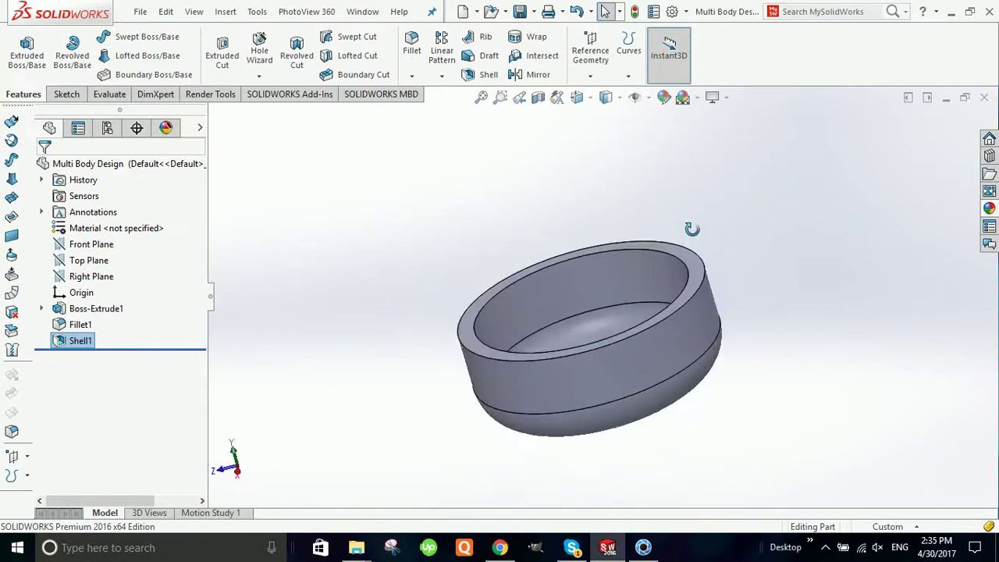
{"action": "mouse_move", "coordinate": [476, 225]}
{"action": "middle_mouse_down"}
{"action": "mouse_move", "coordinate": [513, 244]}
{"action": "mouse_move", "coordinate": [504, 267]}
{"action": "middle_mouse_up"}
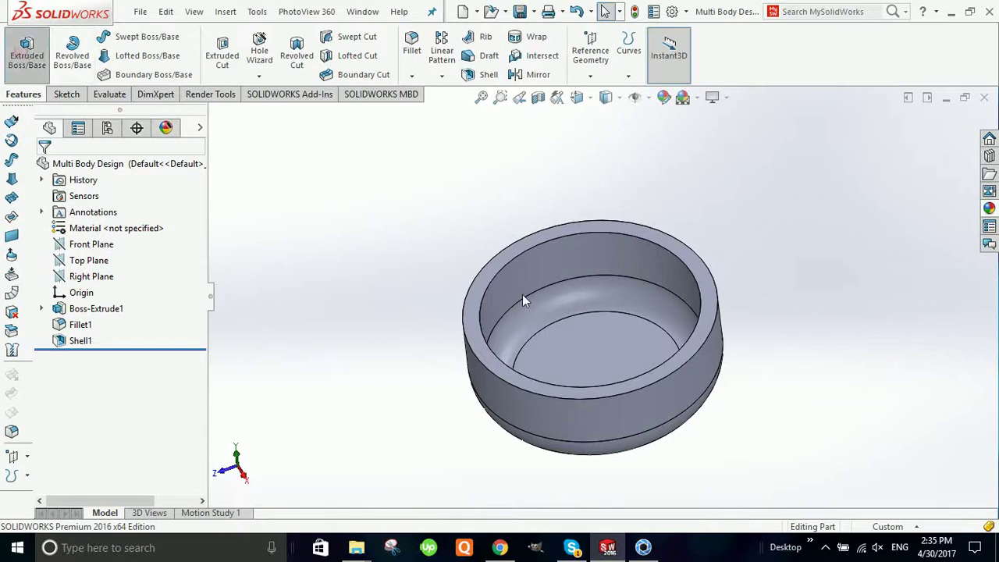
Start a sketch on the cup's rim face and view it Normal To.
{"action": "left_click", "coordinate": [486, 291]}
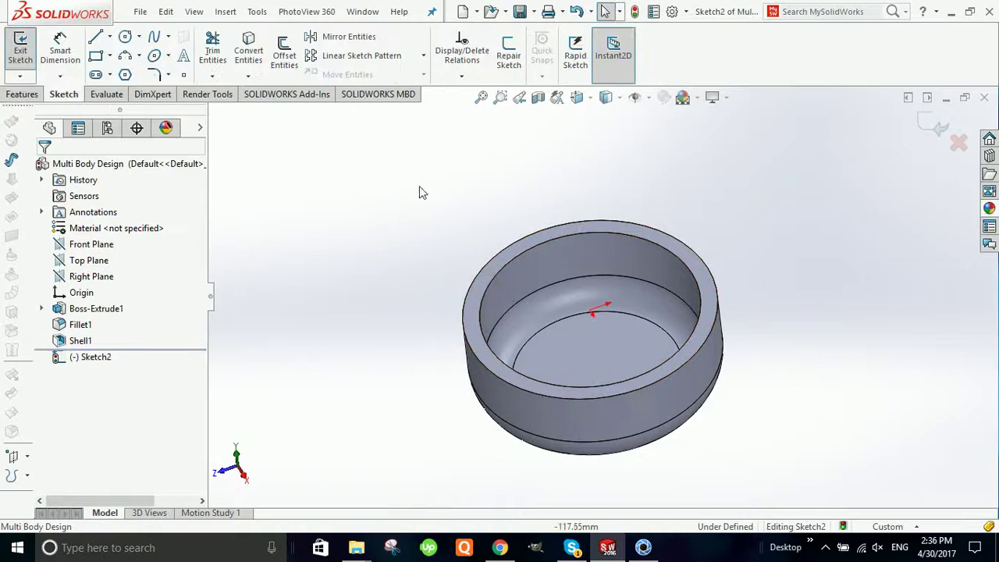
{"action": "key", "text": "space"}
{"action": "left_click", "coordinate": [662, 220]}
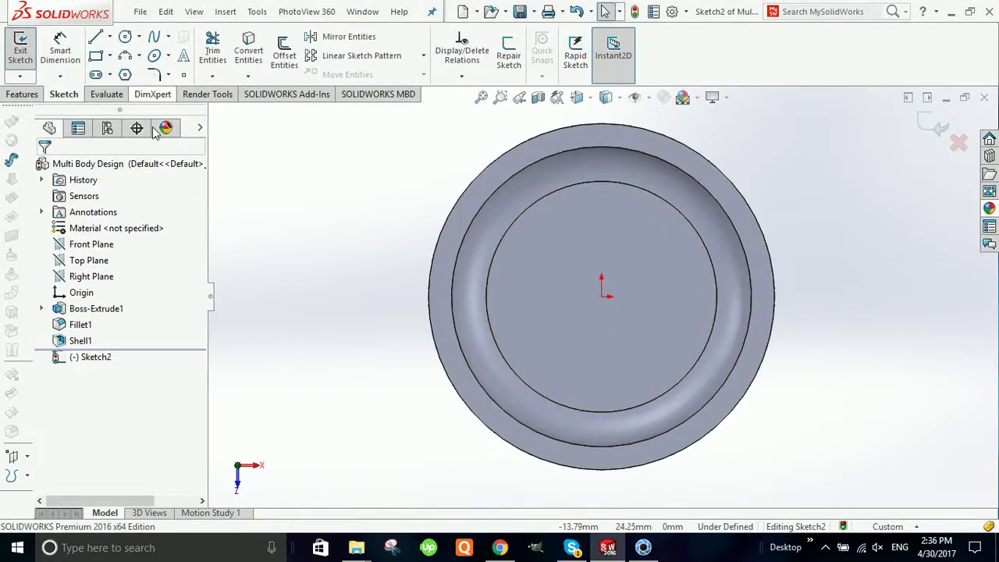
Draw a small circle on the rim 65 mm left of centre and place its diameter dimension.
{"action": "left_click", "coordinate": [125, 37]}
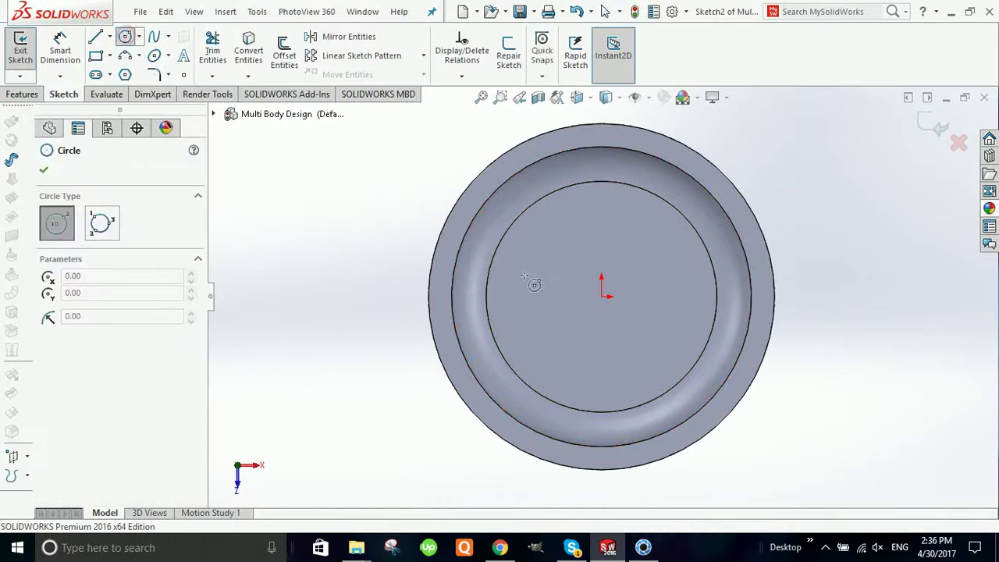
{"action": "left_click", "coordinate": [451, 296]}
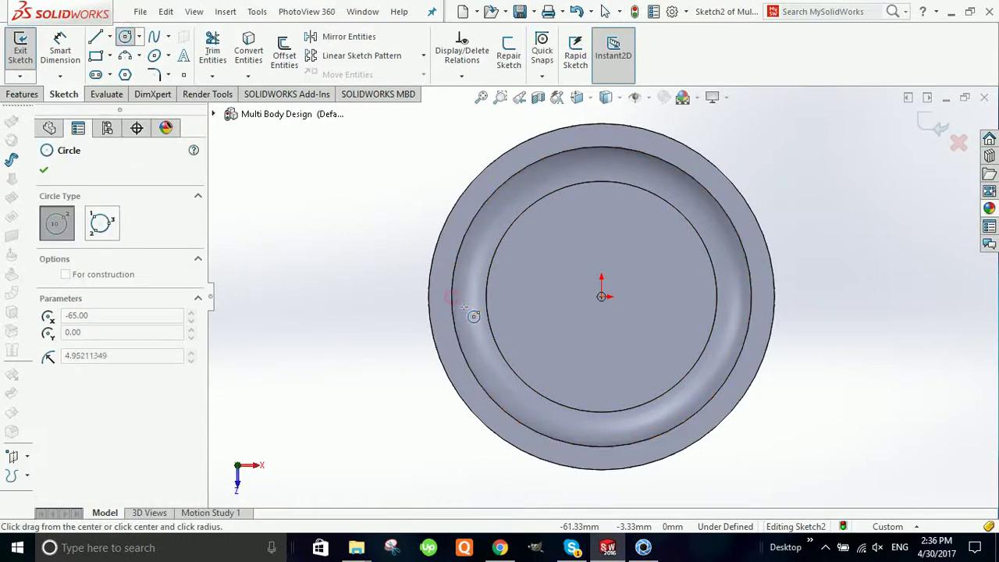
{"action": "left_click", "coordinate": [464, 307]}
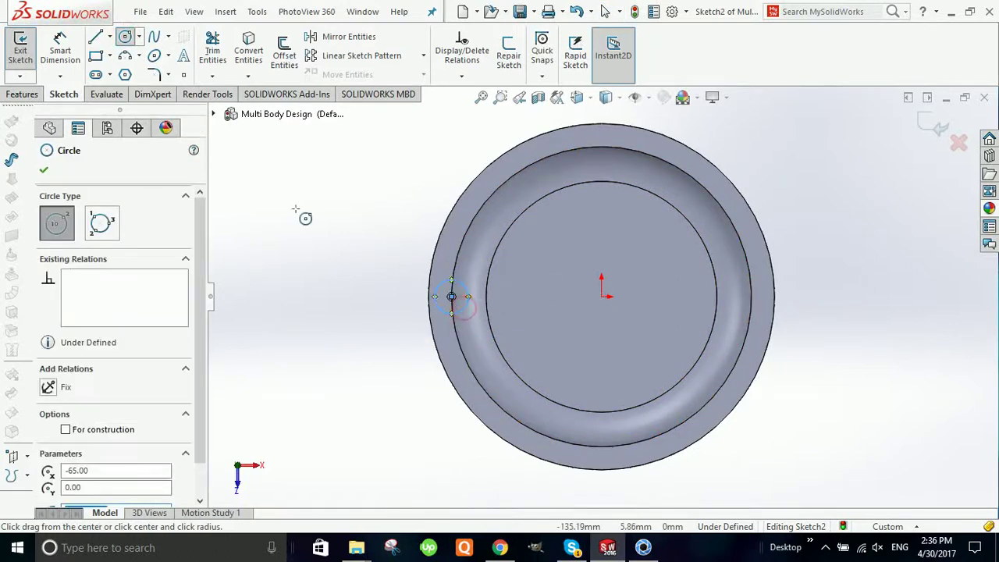
{"action": "right_click", "coordinate": [273, 180]}
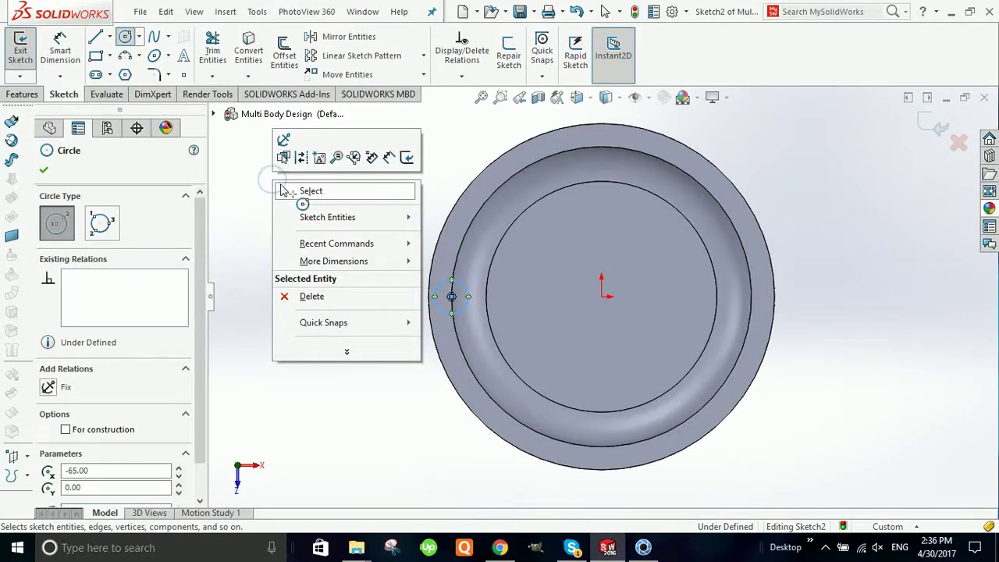
{"action": "left_click", "coordinate": [292, 193]}
{"action": "left_click", "coordinate": [63, 56]}
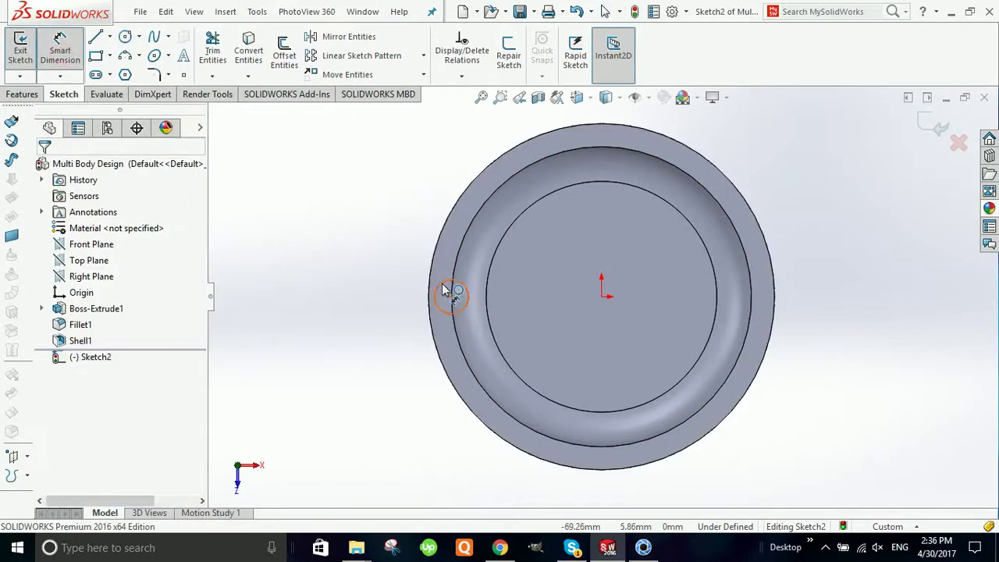
{"action": "left_click", "coordinate": [442, 286]}
{"action": "left_click", "coordinate": [360, 254]}
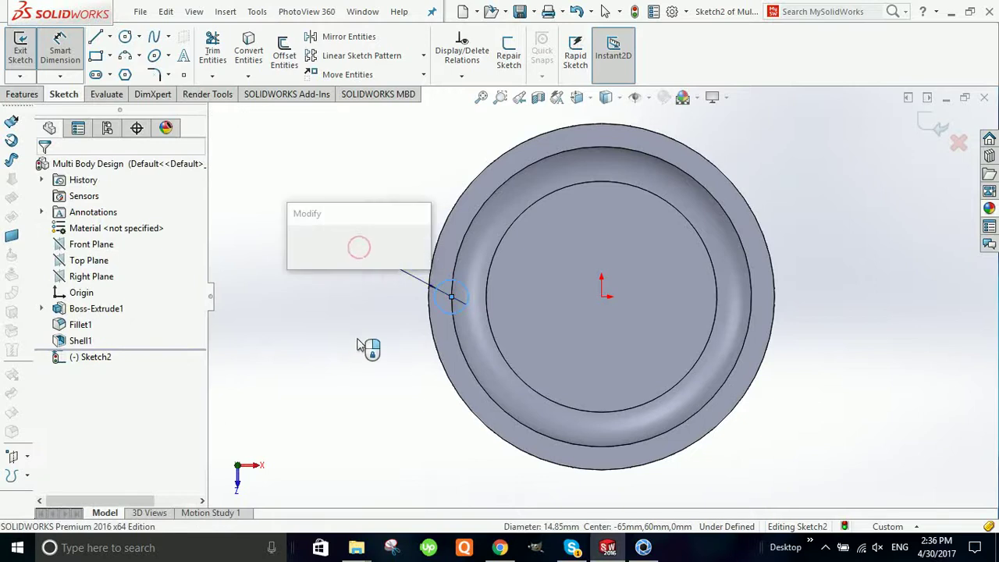
Set the rim circle's diameter dimension to 15 mm.
{"action": "type", "text": "15"}
{"action": "key", "text": "Return"}
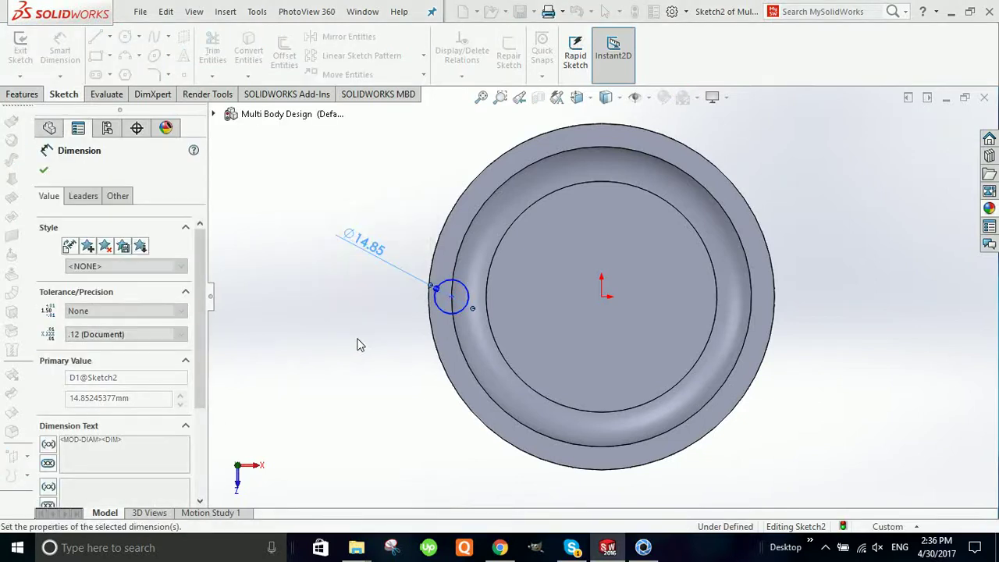
{"action": "left_click", "coordinate": [936, 135]}
{"action": "key", "text": "e"}
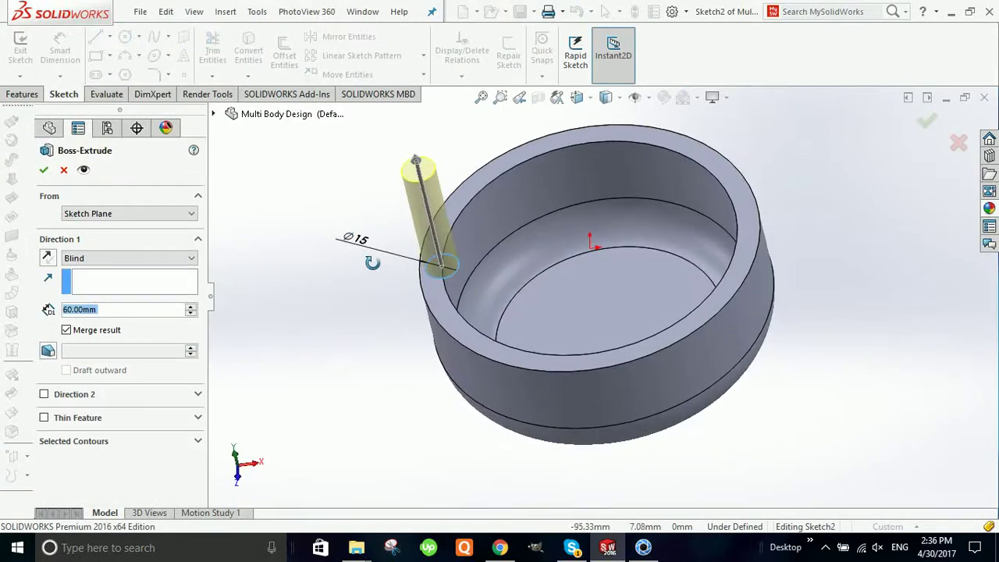
Extrude the Ø15 circle 10 mm, reversed into the wall, without merging the result.
{"action": "left_click", "coordinate": [66, 331]}
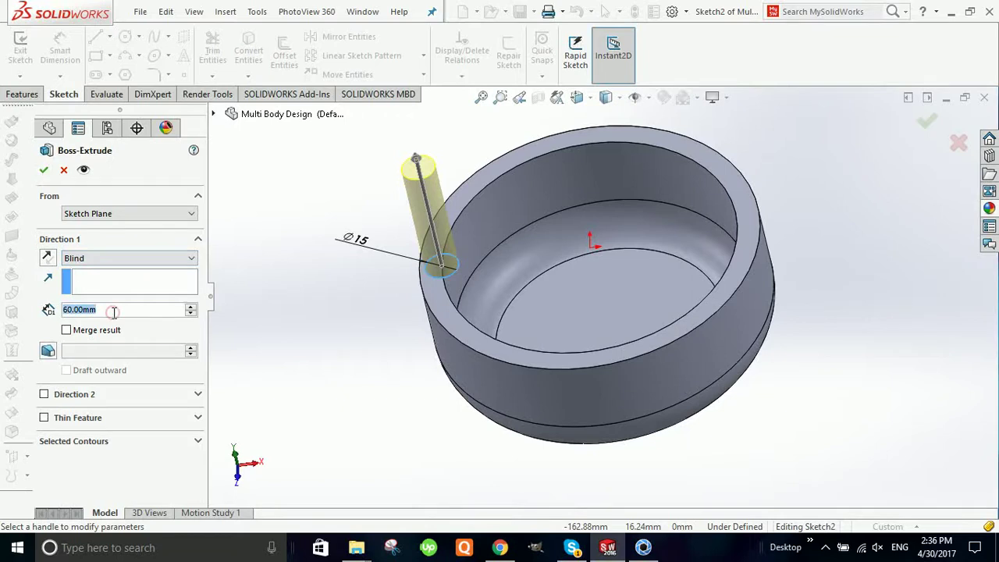
{"action": "type", "text": "70"}
{"action": "key", "text": "Return"}
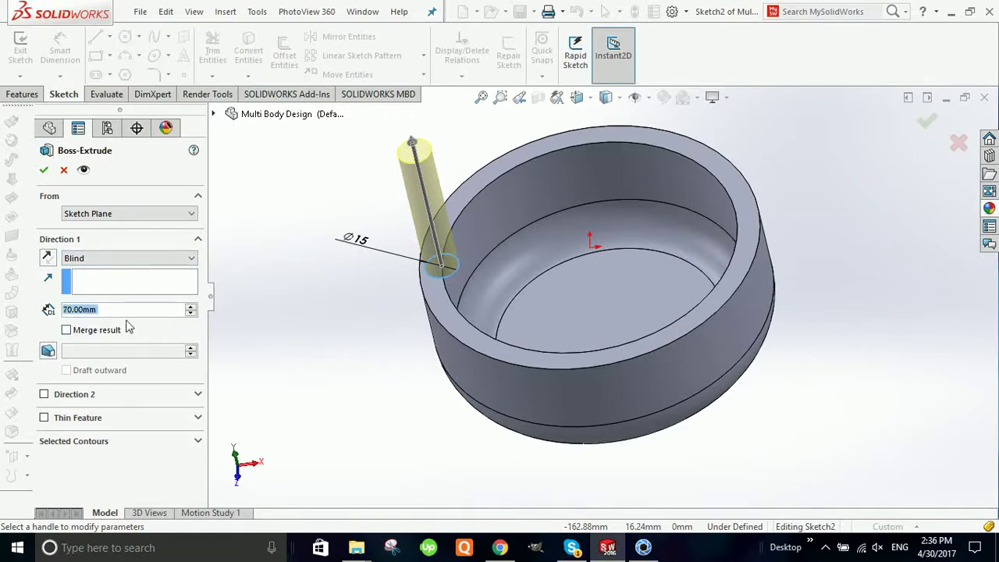
{"action": "type", "text": "10"}
{"action": "key", "text": "Return"}
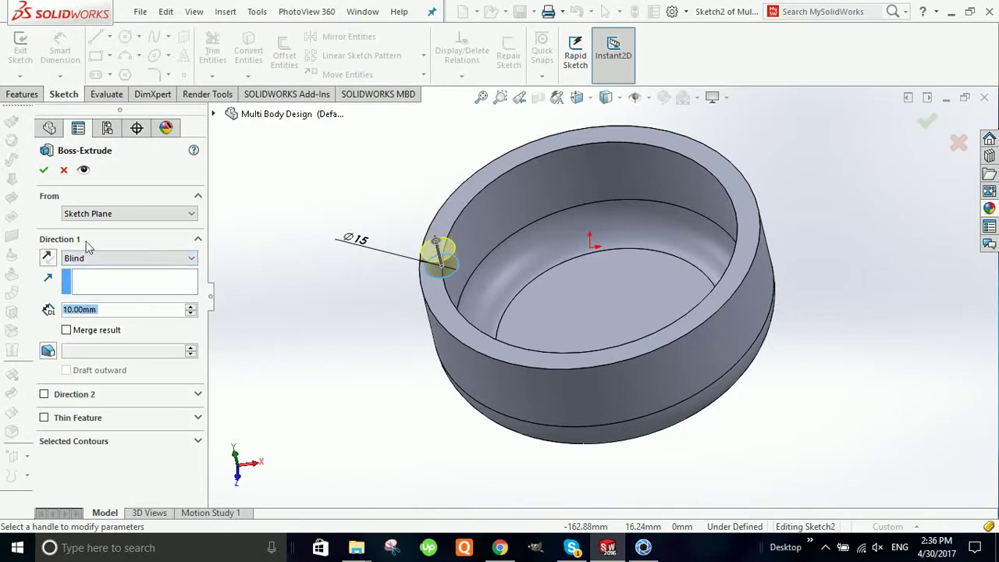
{"action": "left_click", "coordinate": [48, 257]}
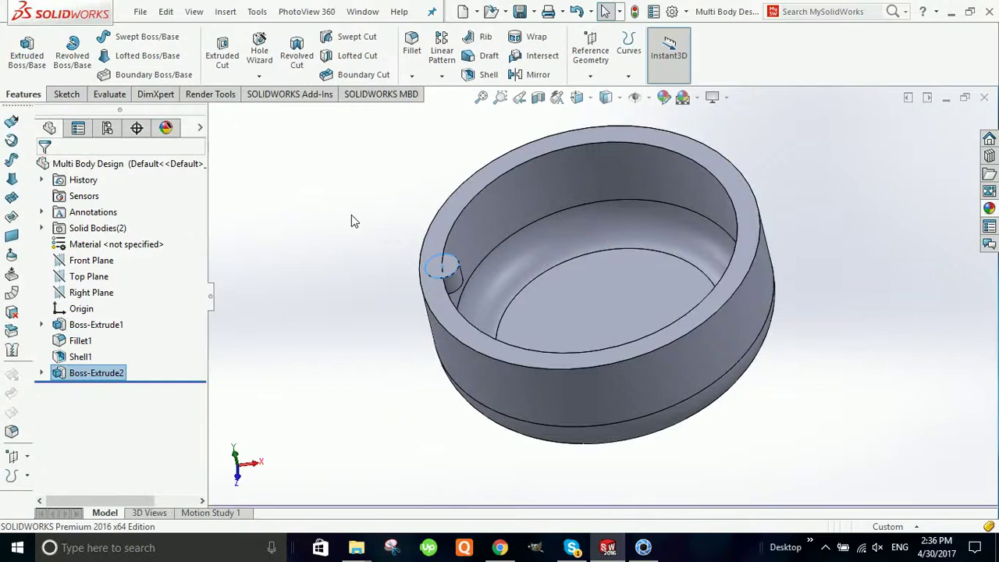
Inspect the peg and select the Shell1 and Boss-Extrude2 bodies in Solid Bodies.
{"action": "middle_click_drag", "start_coordinate": [347, 233], "coordinate": [315, 272]}
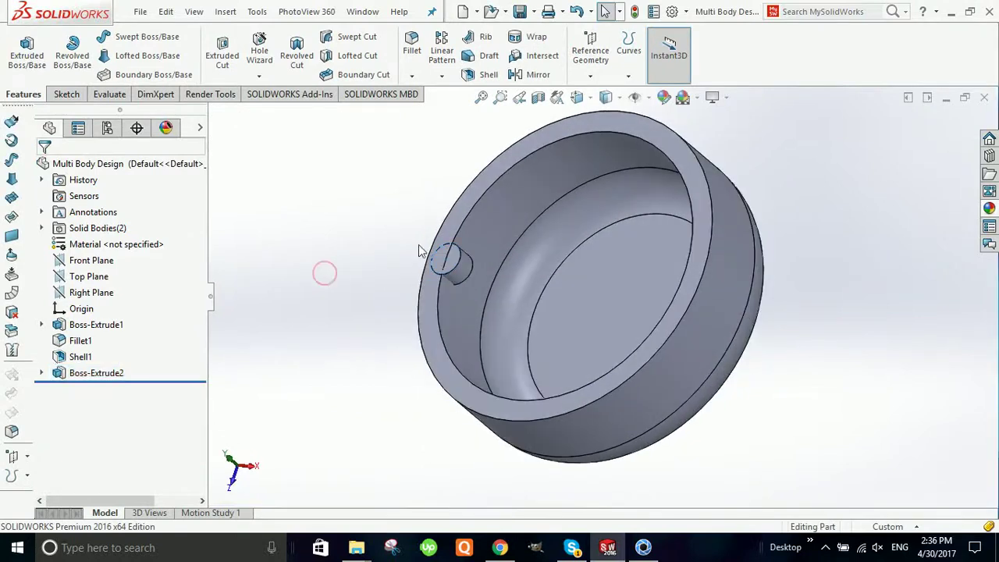
{"action": "scroll", "coordinate": [419, 250], "scroll_direction": "down", "scroll_amount": 4}
{"action": "scroll", "coordinate": [510, 241], "scroll_direction": "down", "scroll_amount": 4}
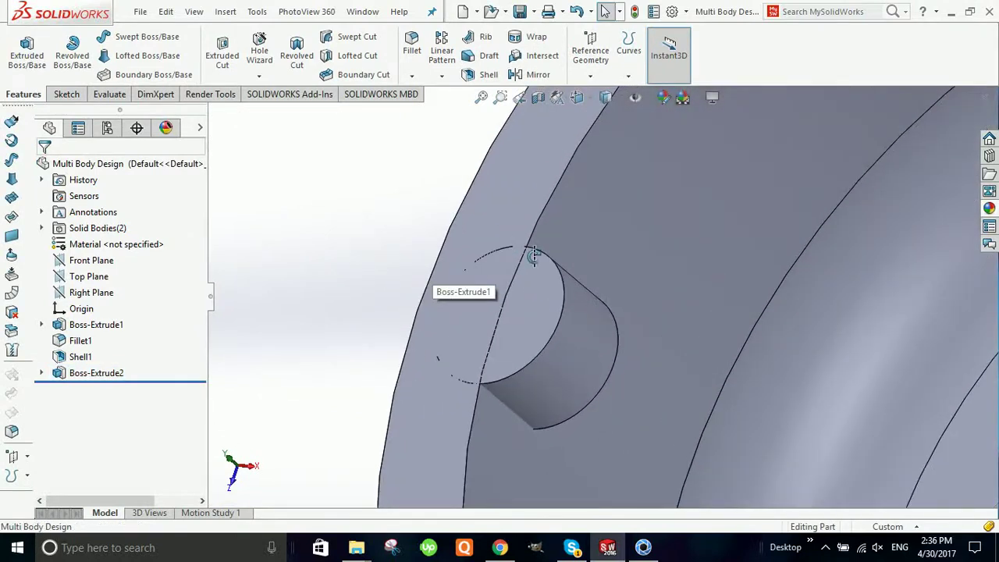
{"action": "scroll", "coordinate": [538, 242], "scroll_direction": "up", "scroll_amount": 2}
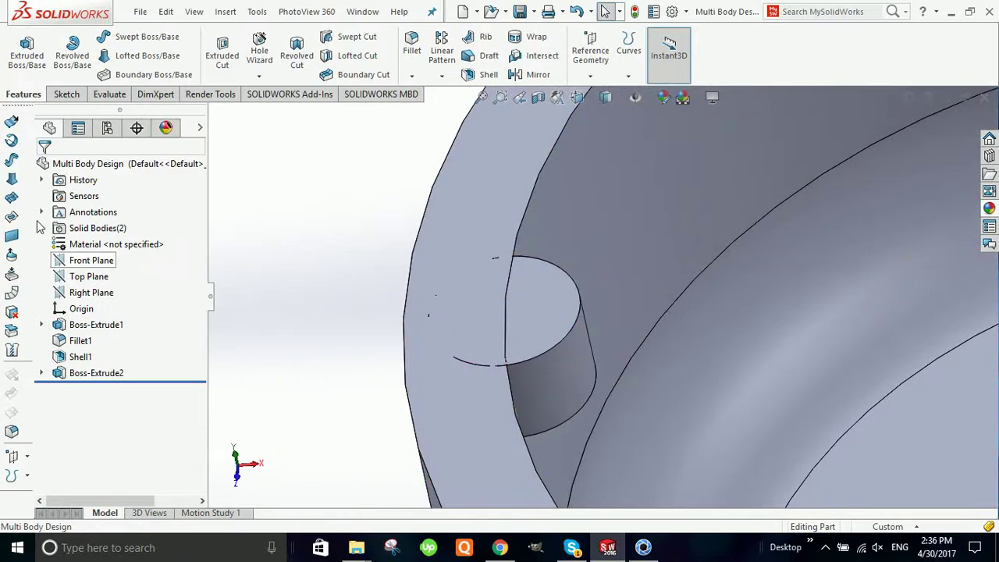
{"action": "left_click", "coordinate": [43, 228]}
{"action": "left_click", "coordinate": [91, 245]}
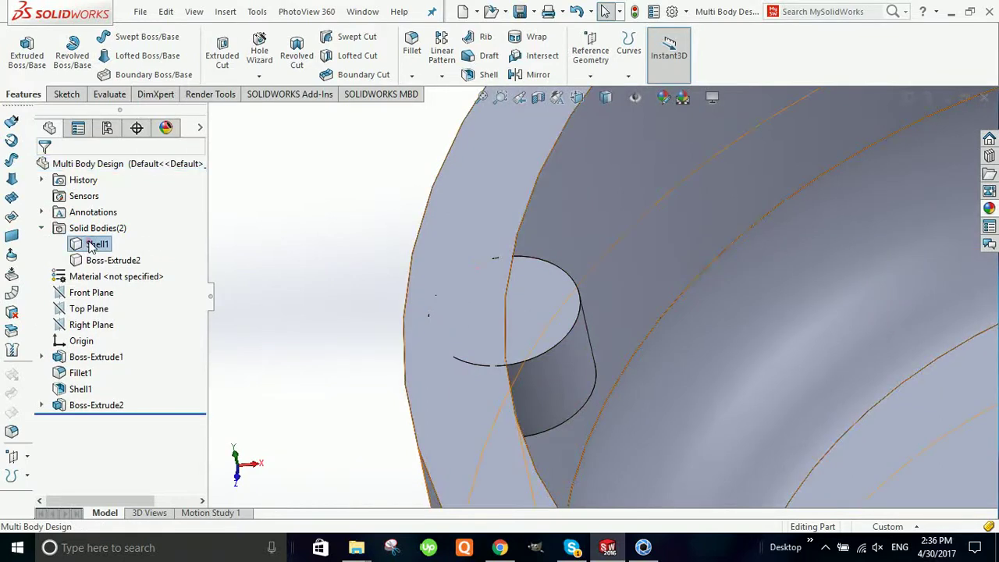
{"action": "left_click", "coordinate": [104, 264]}
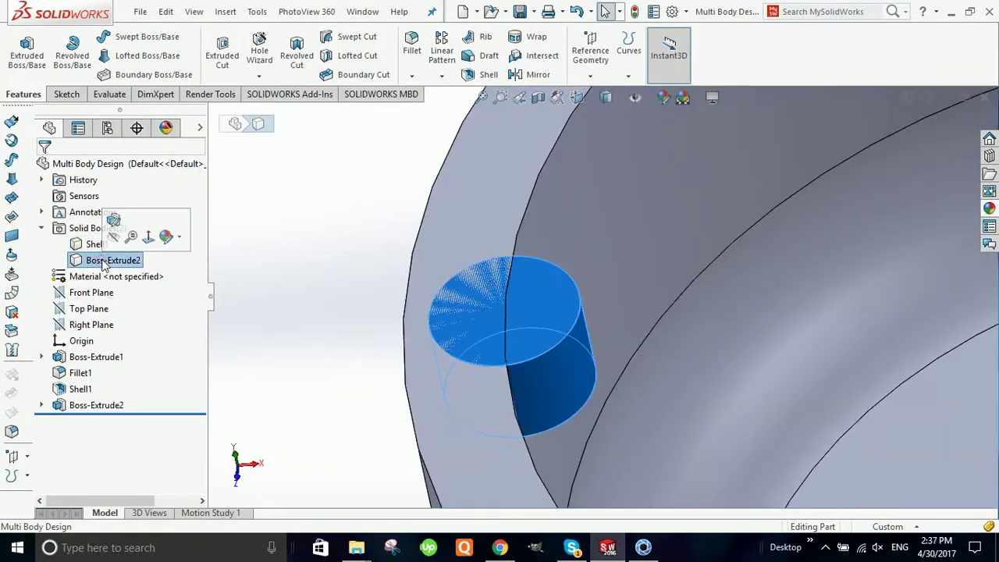
{"action": "left_click", "coordinate": [96, 244]}
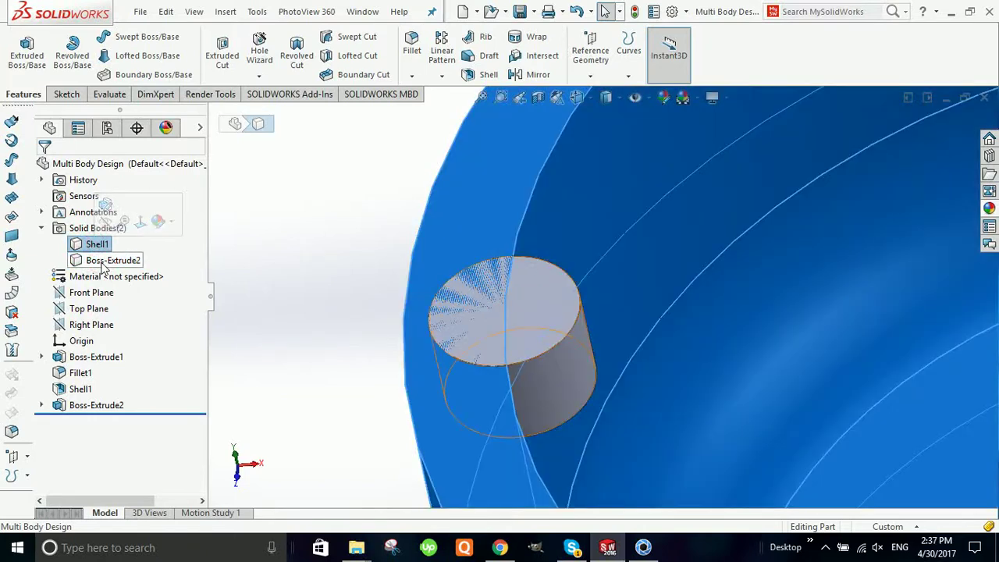
{"action": "left_click", "coordinate": [104, 264]}
Zoom to fit the whole cup, tilt it, and open the pattern types dropdown.
{"action": "key", "text": "f"}
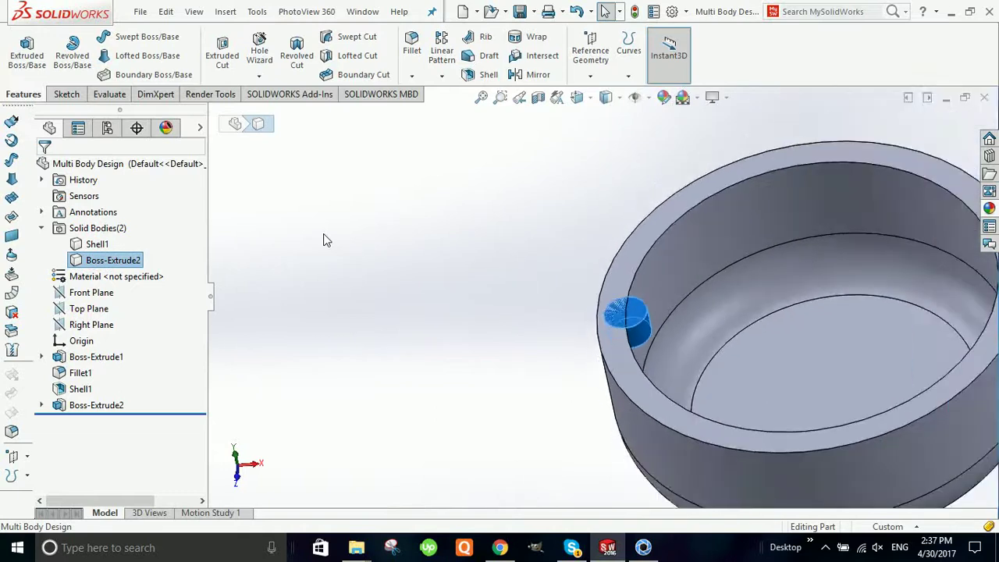
{"action": "middle_click_drag", "start_coordinate": [638, 331], "coordinate": [619, 361]}
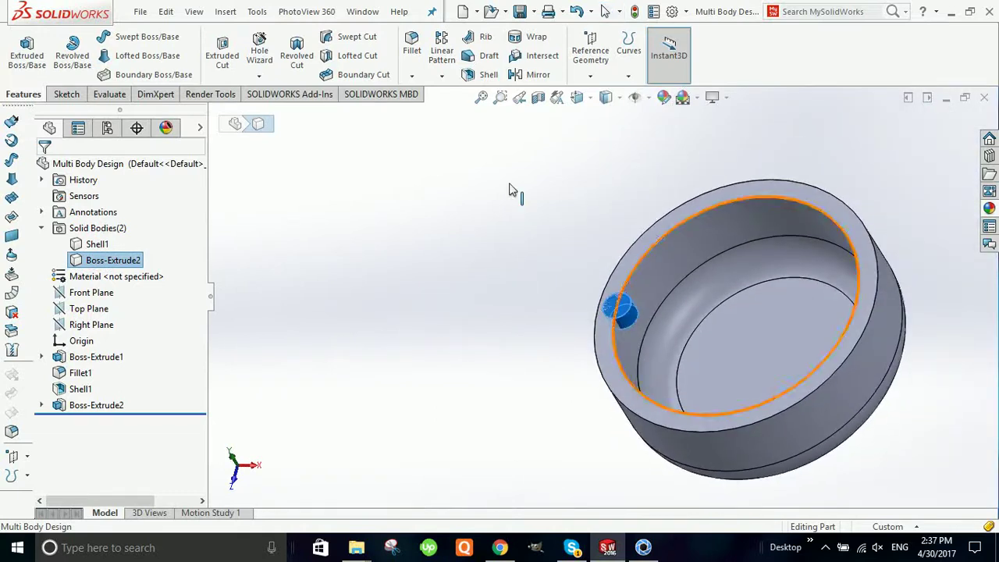
{"action": "left_click", "coordinate": [441, 75]}
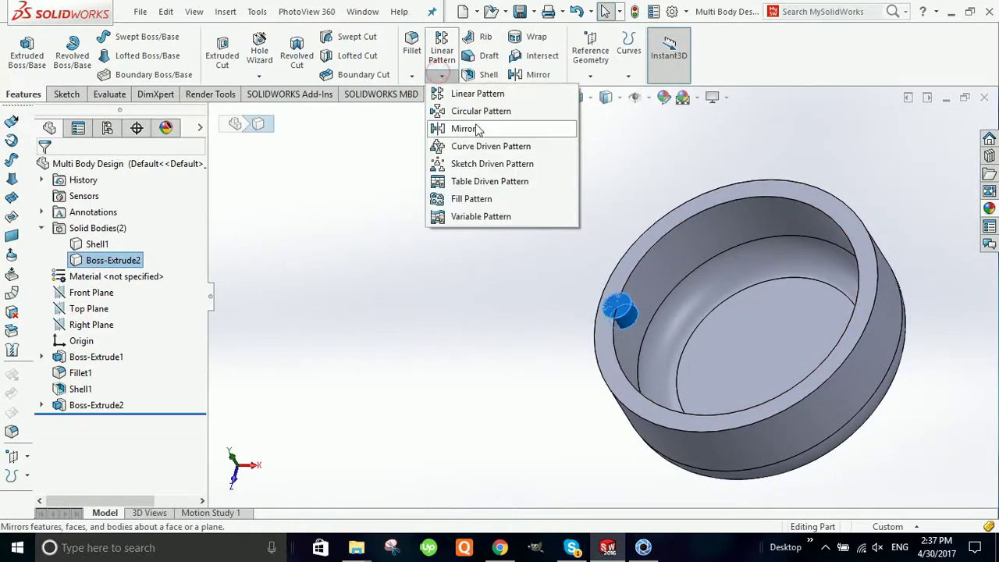
Circular-pattern the Boss-Extrude2 peg body 10 times over 360° about the cup's inner cylindrical face.
{"action": "left_click", "coordinate": [433, 234]}
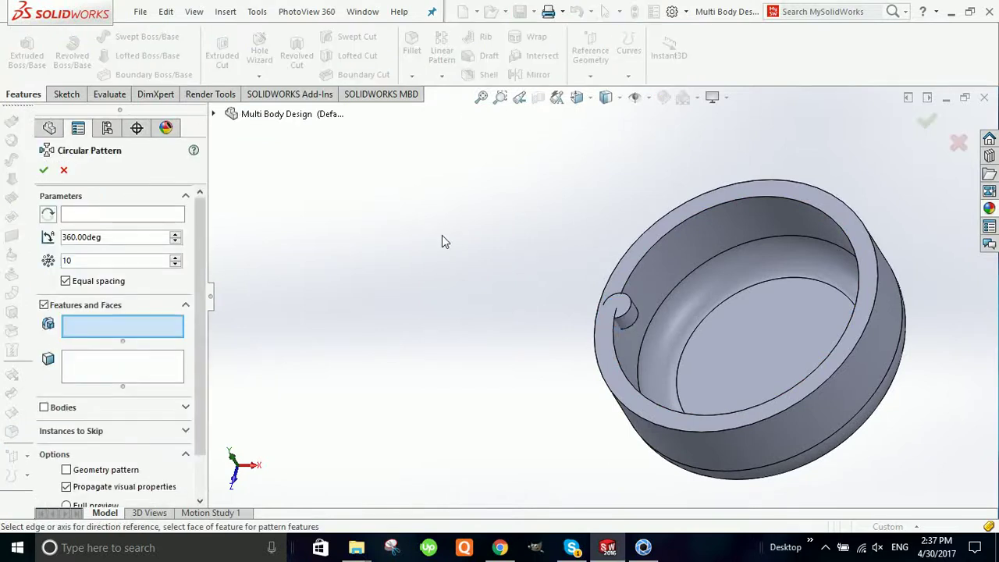
{"action": "left_click", "coordinate": [43, 407]}
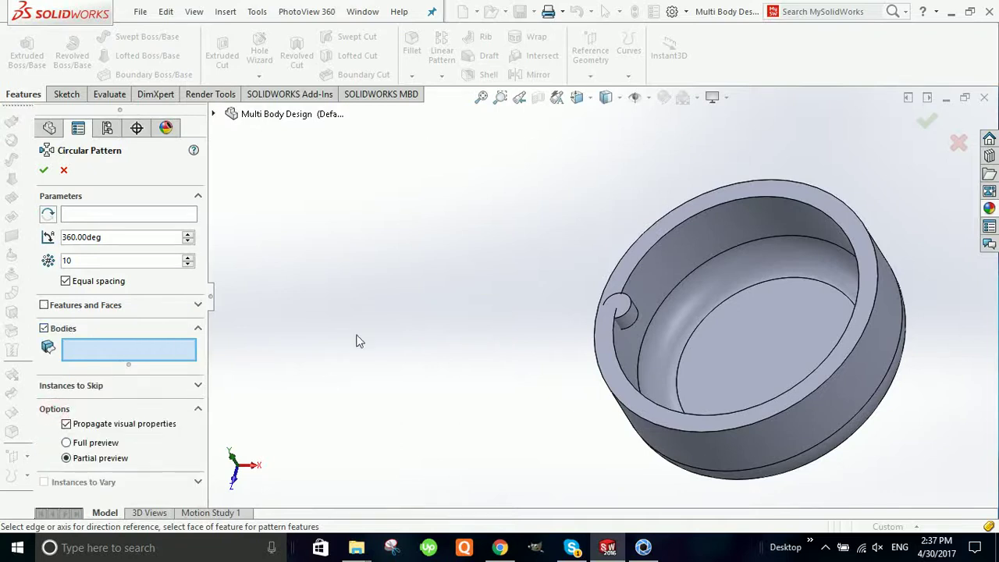
{"action": "left_click", "coordinate": [635, 327]}
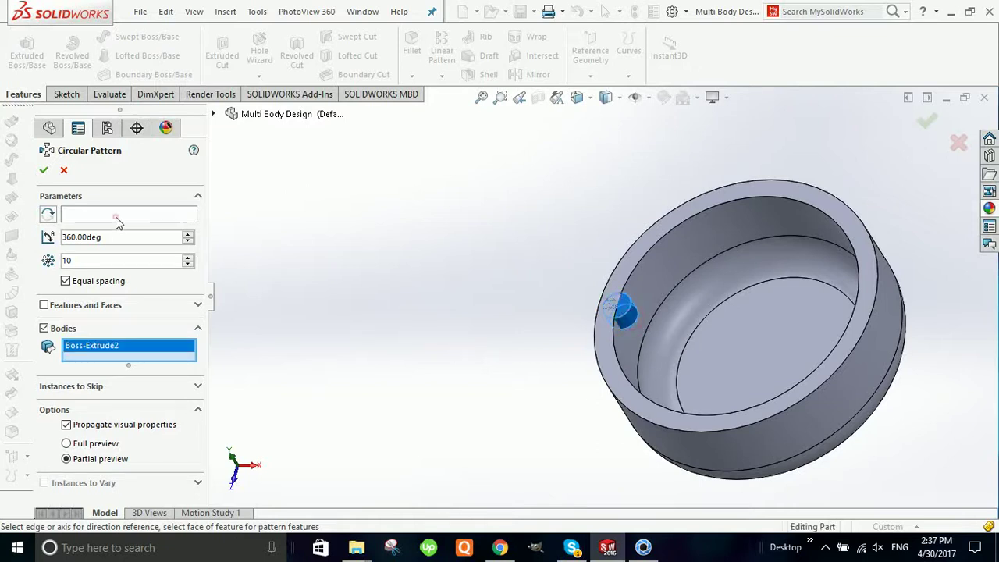
{"action": "left_click", "coordinate": [163, 216]}
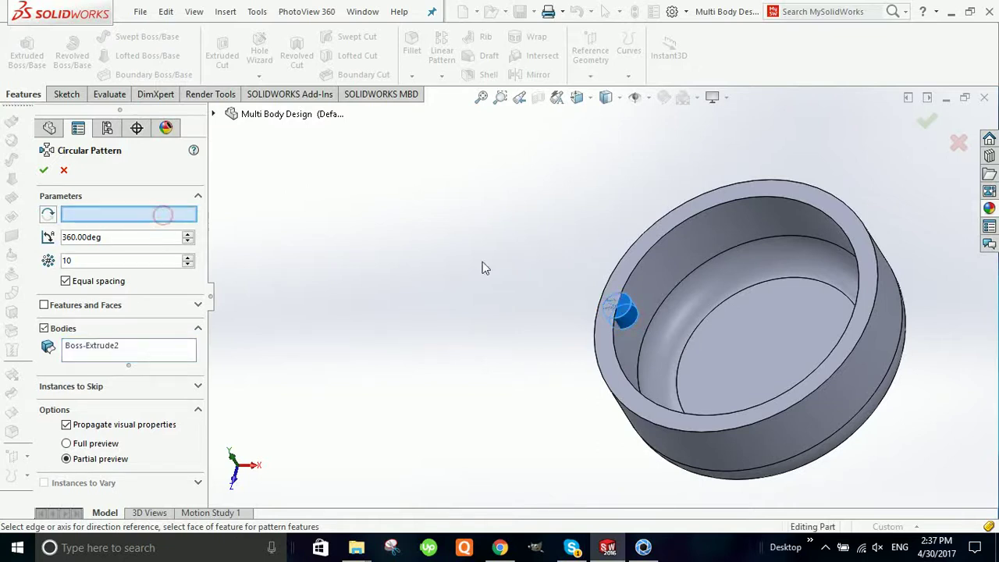
{"action": "left_click", "coordinate": [692, 244]}
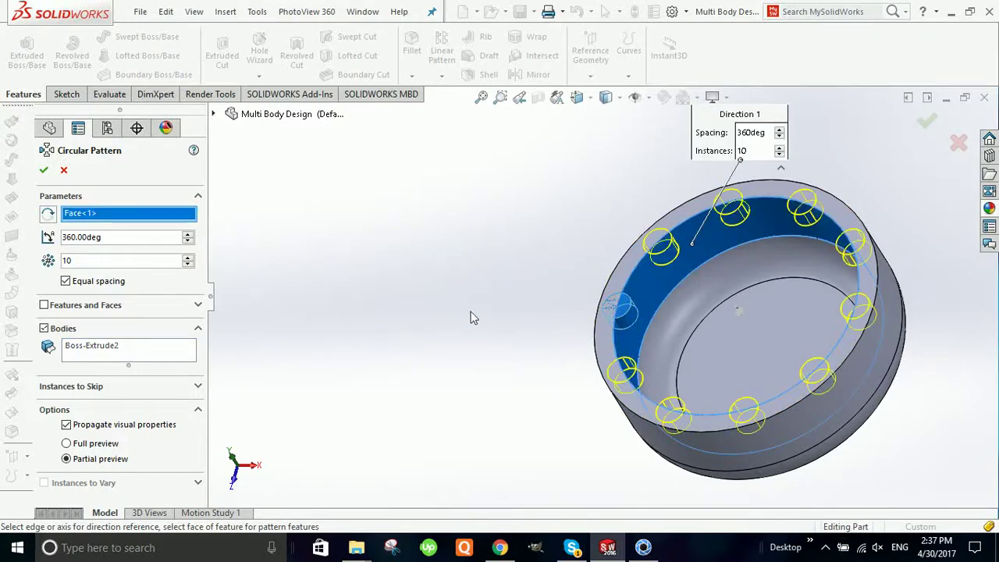
{"action": "middle_click_drag", "start_coordinate": [471, 315], "coordinate": [481, 311]}
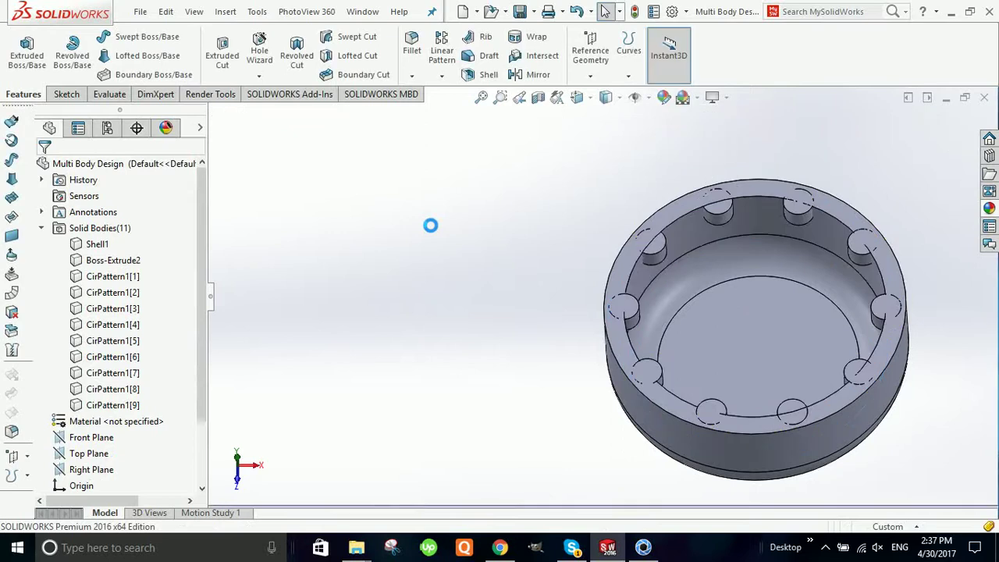
{"action": "middle_click_drag", "start_coordinate": [527, 284], "coordinate": [526, 248]}
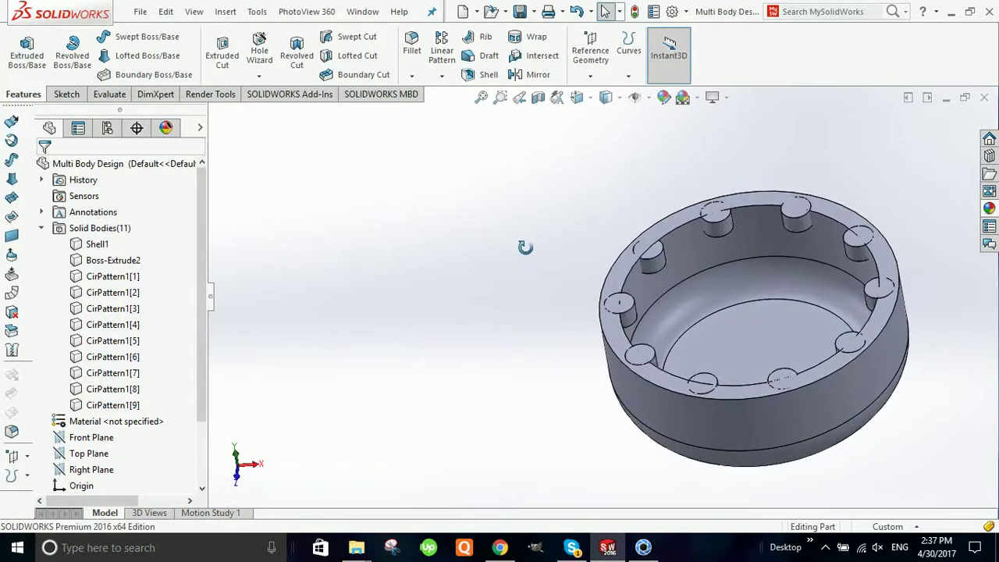
{"action": "scroll", "coordinate": [816, 289], "scroll_direction": "down", "scroll_amount": 3}
{"action": "scroll", "coordinate": [619, 227], "scroll_direction": "up", "scroll_amount": 3}
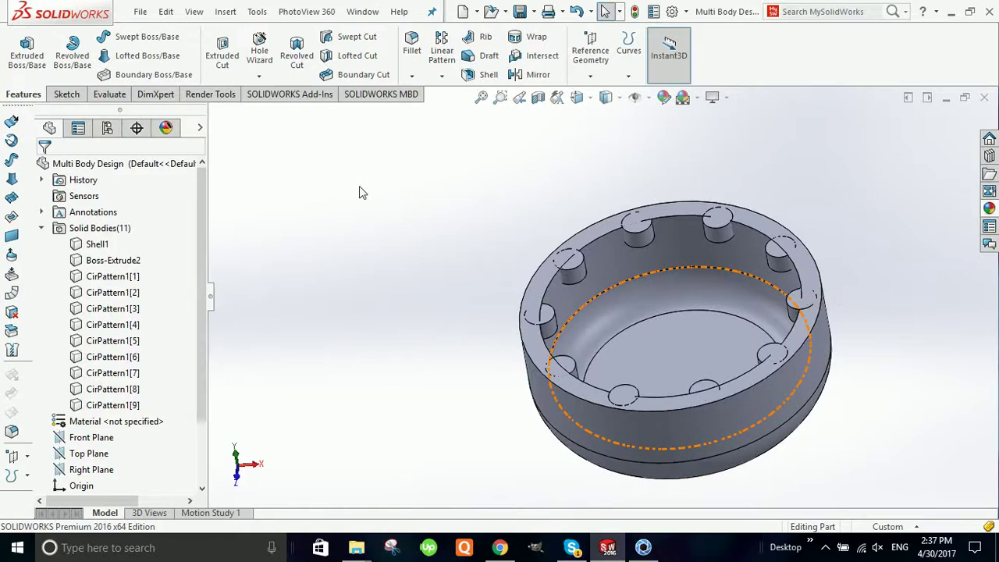
{"action": "scroll", "coordinate": [426, 250], "scroll_direction": "up", "scroll_amount": 2}
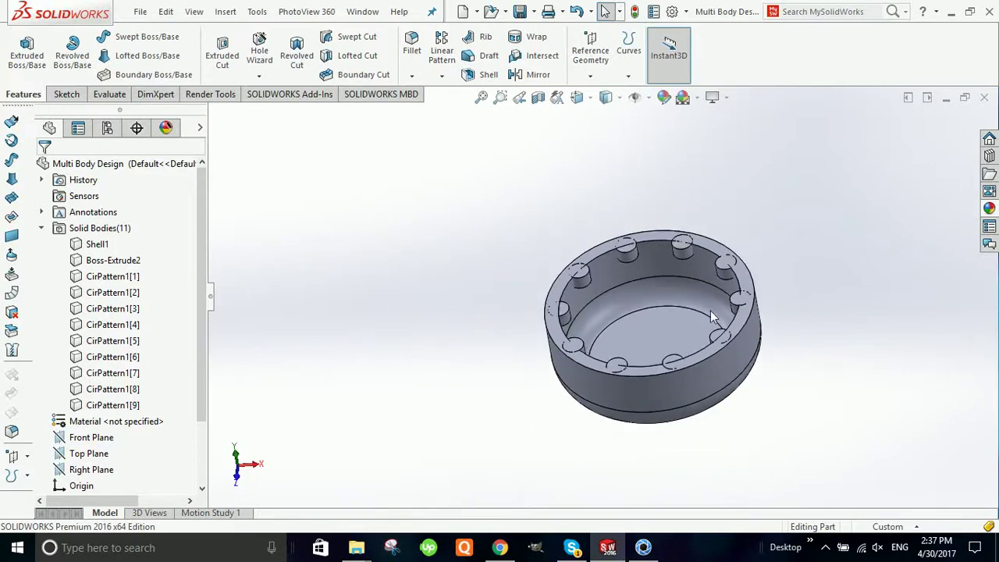
{"action": "scroll", "coordinate": [728, 327], "scroll_direction": "down", "scroll_amount": 3}
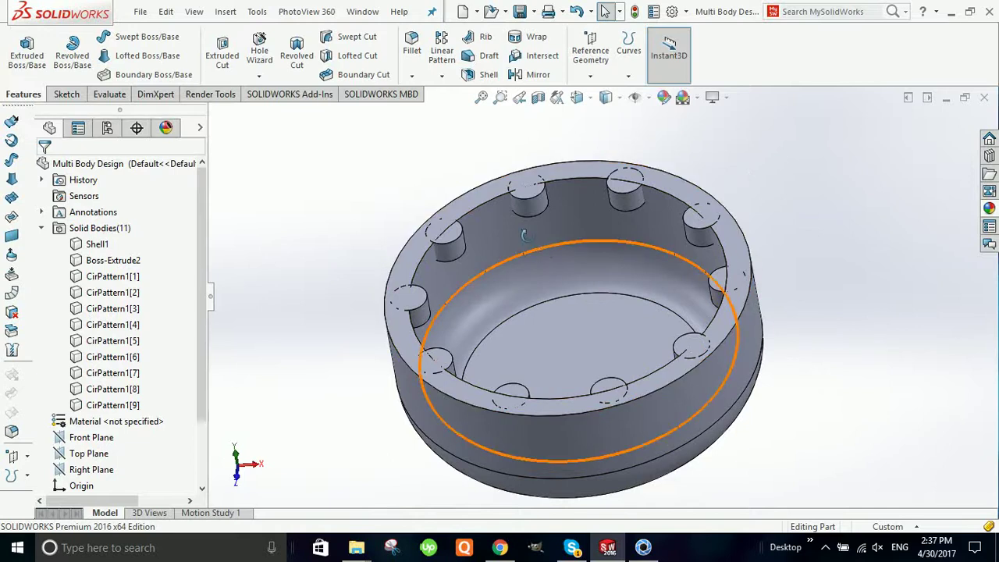
{"action": "middle_click_drag", "start_coordinate": [703, 336], "coordinate": [356, 108]}
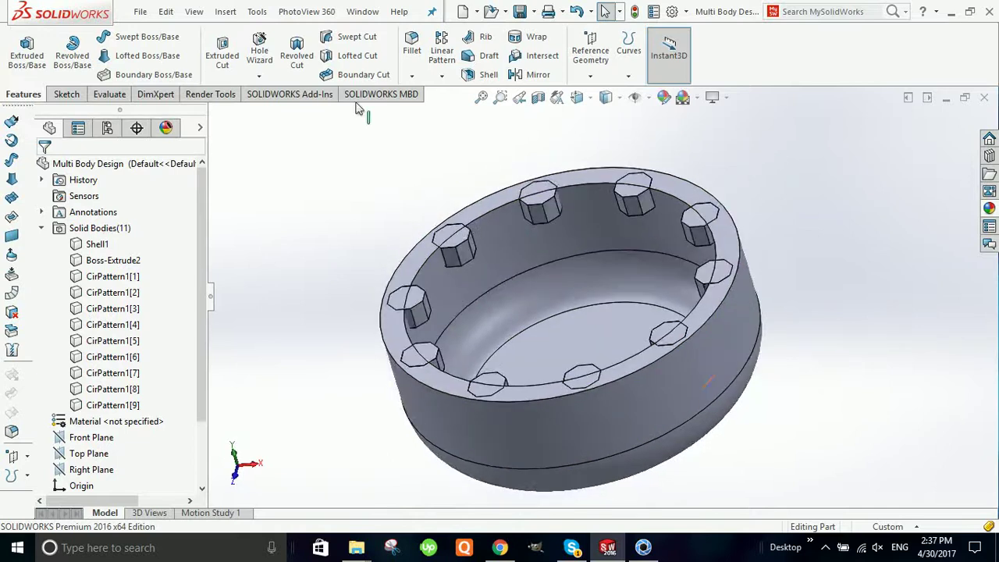
Start a Combine bodies feature from the Insert > Features menu.
{"action": "left_click", "coordinate": [226, 11]}
{"action": "left_click", "coordinate": [234, 11]}
{"action": "left_click", "coordinate": [250, 16]}
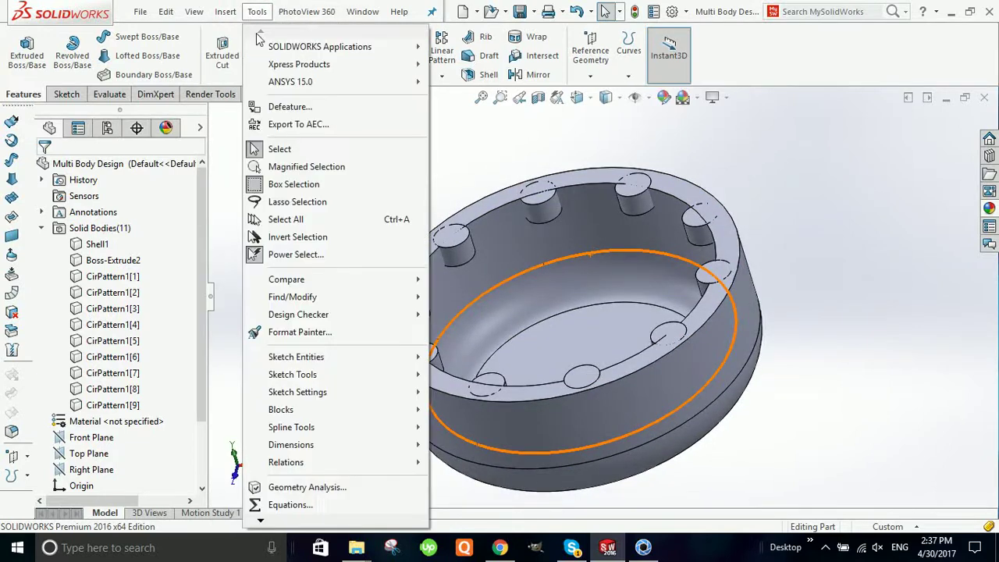
{"action": "left_click", "coordinate": [228, 23]}
{"action": "left_click", "coordinate": [226, 13]}
{"action": "mouse_move", "coordinate": [251, 82]}
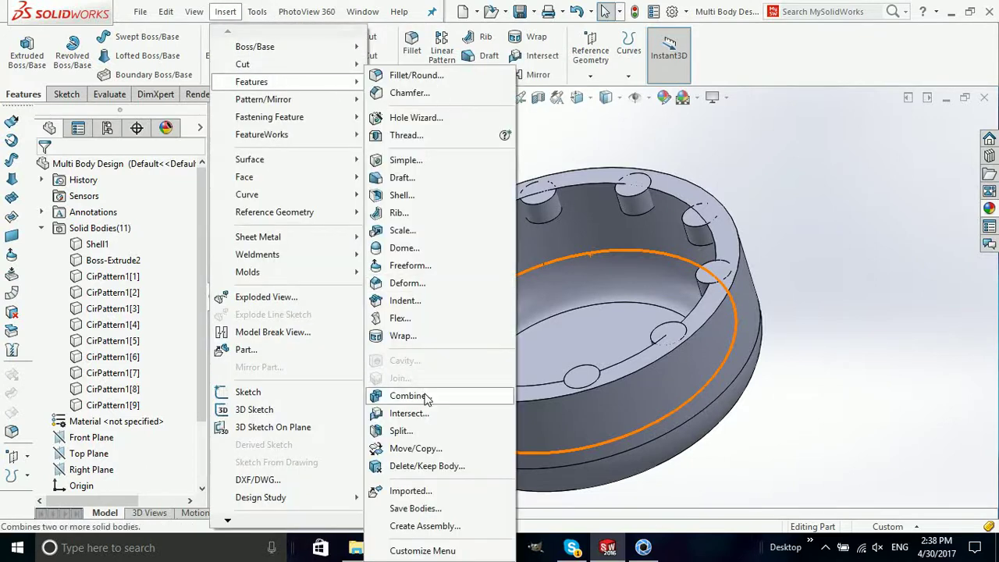
{"action": "left_click", "coordinate": [429, 398]}
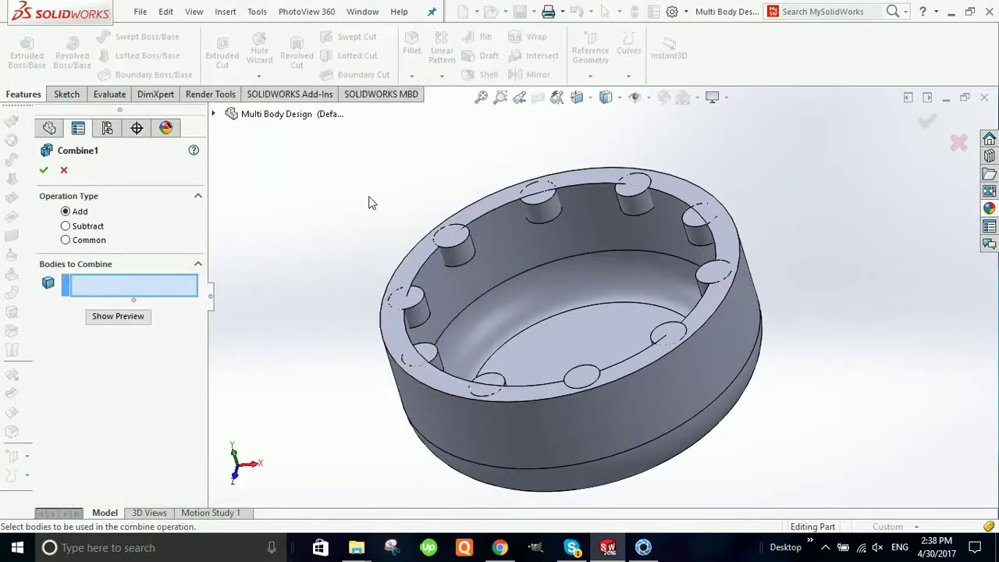
Add Shell1, Boss-Extrude2 and the CirPattern1 peg bodies to the Add combine and confirm.
{"action": "left_click", "coordinate": [213, 114]}
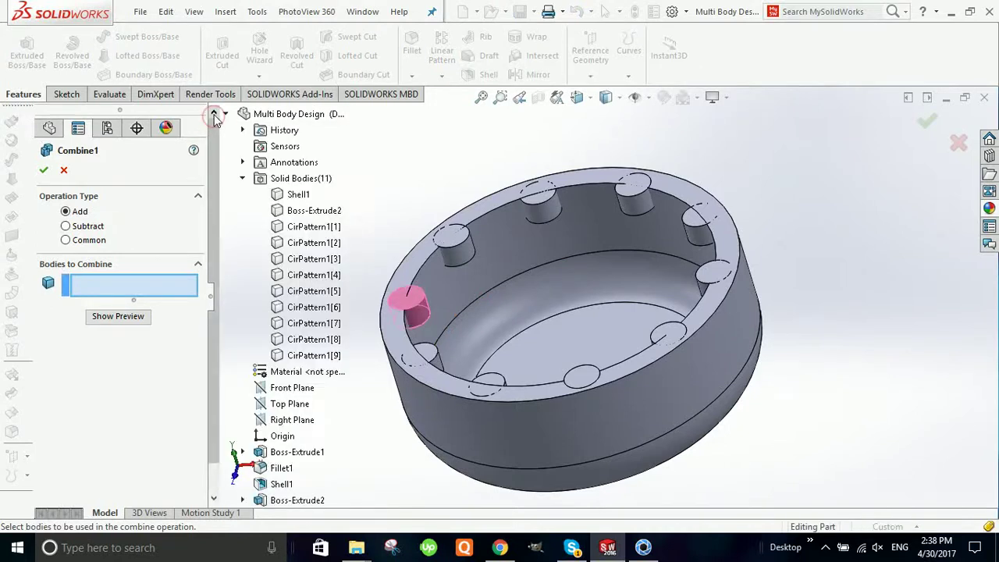
{"action": "left_click", "coordinate": [298, 193]}
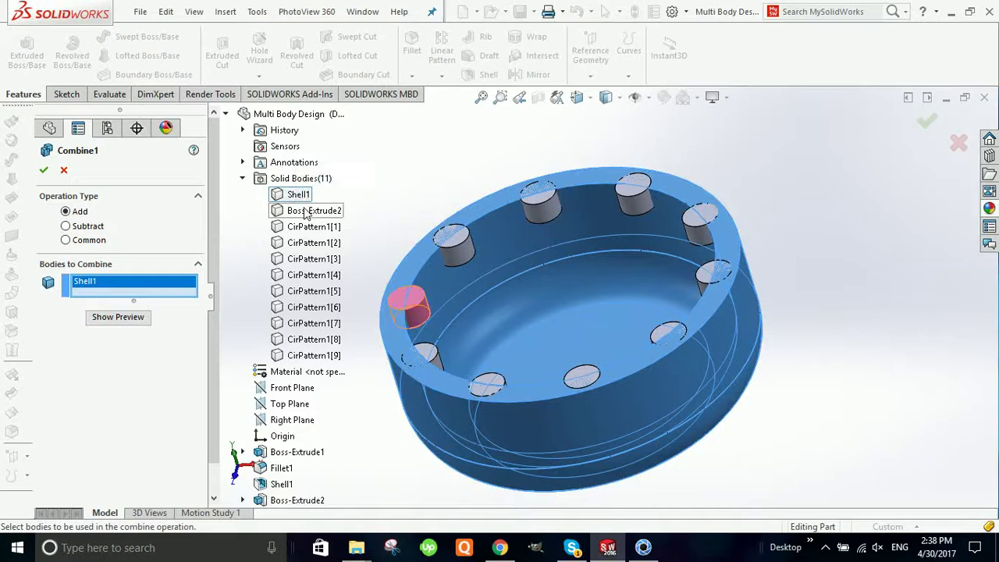
{"action": "left_click", "coordinate": [307, 212]}
{"action": "left_click", "coordinate": [309, 227]}
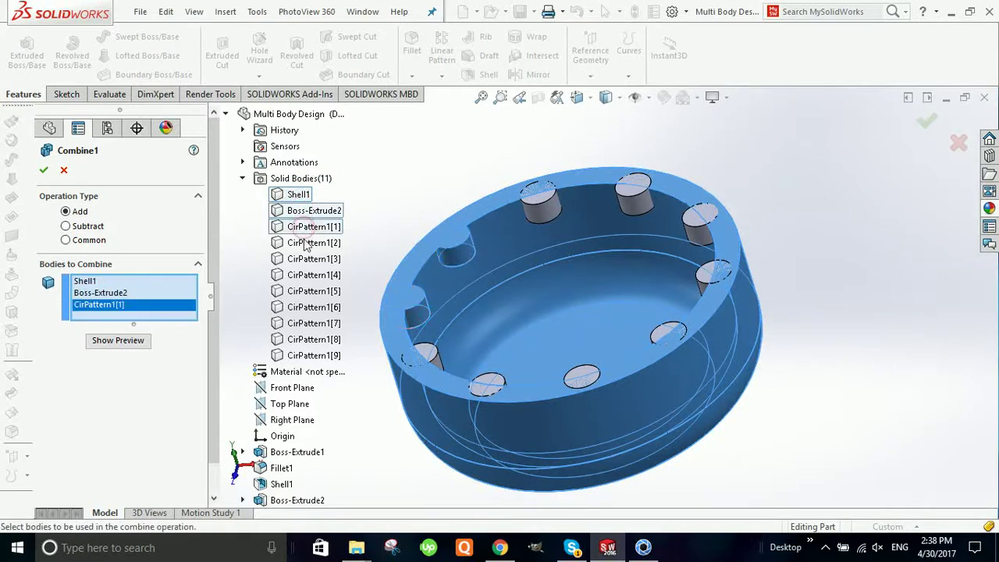
{"action": "left_click", "coordinate": [306, 244]}
{"action": "left_click", "coordinate": [308, 259]}
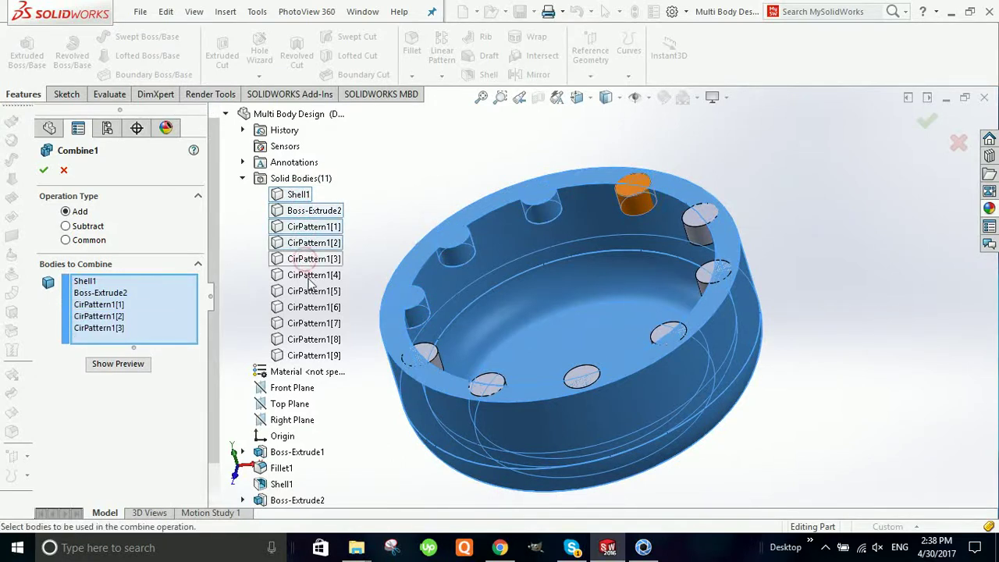
{"action": "left_click", "coordinate": [311, 274]}
{"action": "left_click", "coordinate": [311, 292]}
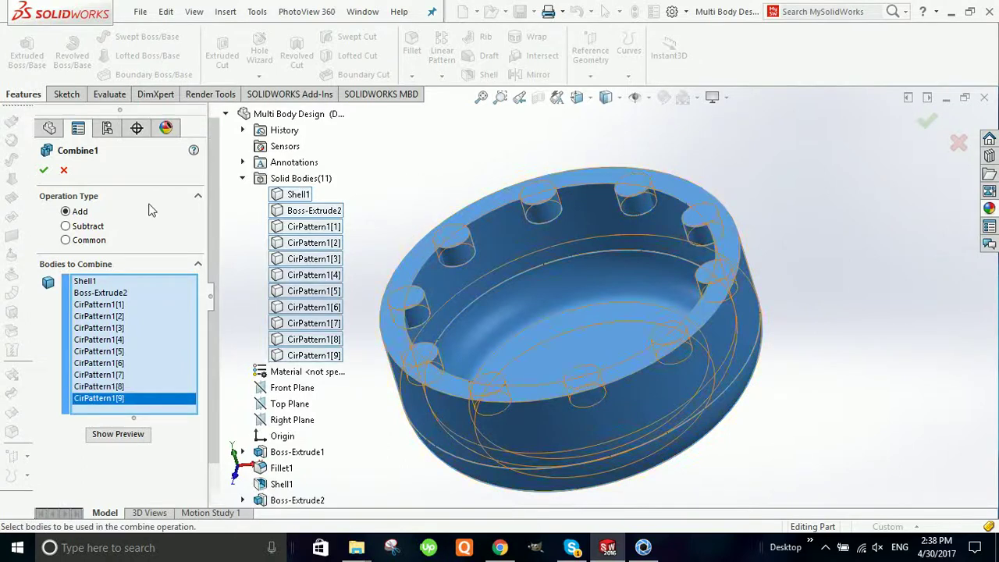
{"action": "left_click", "coordinate": [44, 170]}
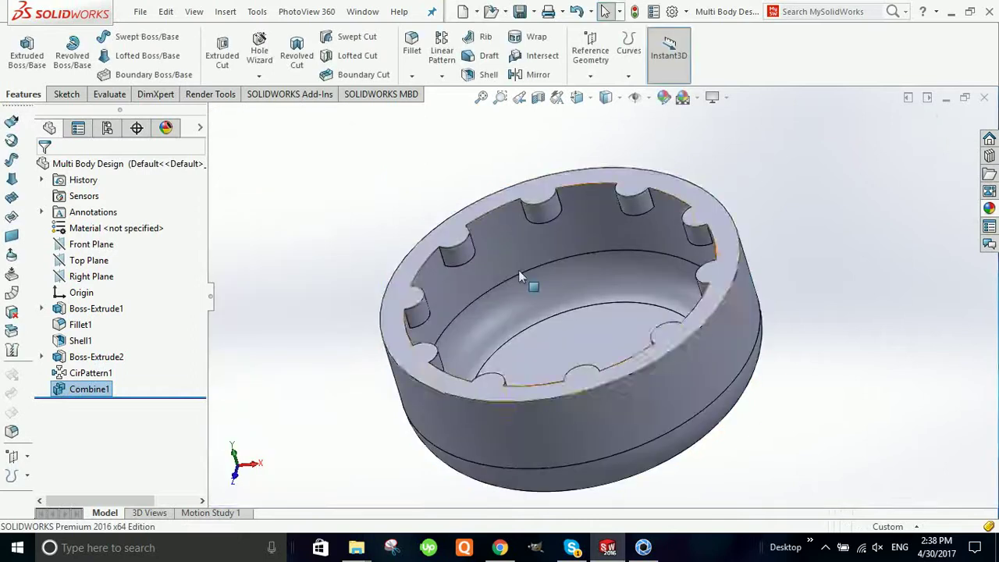
Orbit the combined cup to inspect the merged rim pegs from the side.
{"action": "mouse_move", "coordinate": [526, 281]}
{"action": "middle_mouse_down"}
{"action": "mouse_move", "coordinate": [580, 323]}
{"action": "mouse_move", "coordinate": [505, 330]}
{"action": "mouse_move", "coordinate": [536, 341]}
{"action": "mouse_move", "coordinate": [571, 297]}
{"action": "mouse_move", "coordinate": [633, 281]}
{"action": "mouse_move", "coordinate": [669, 348]}
{"action": "mouse_move", "coordinate": [671, 389]}
{"action": "mouse_move", "coordinate": [547, 391]}
{"action": "middle_mouse_up"}
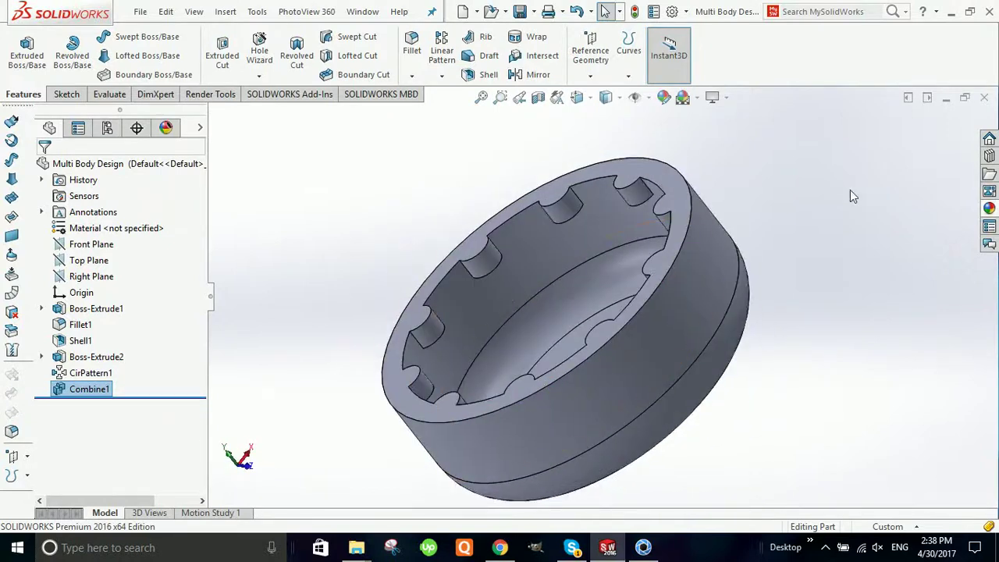